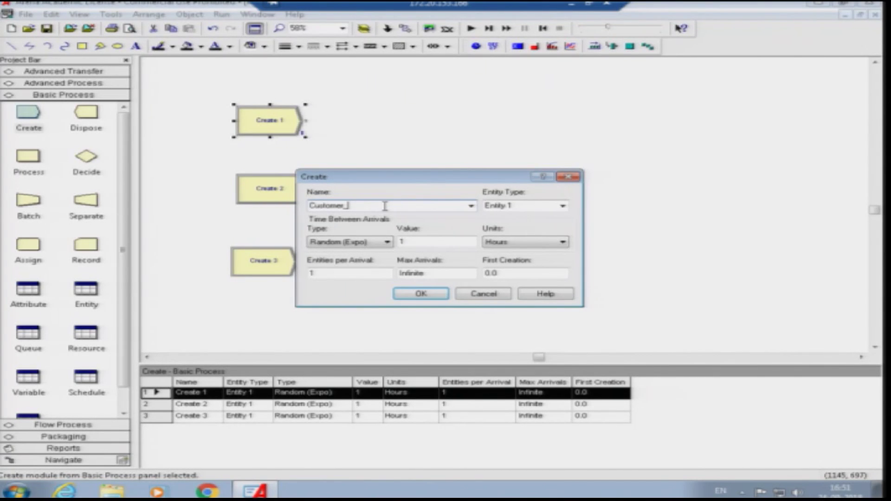
Step: Name the first Create module Customer_with#diposit and set its time between arrivals to a value of 3 minutes
{"action": "type", "text": "withdeposit"}
{"action": "double_click", "coordinate": [402, 241]}
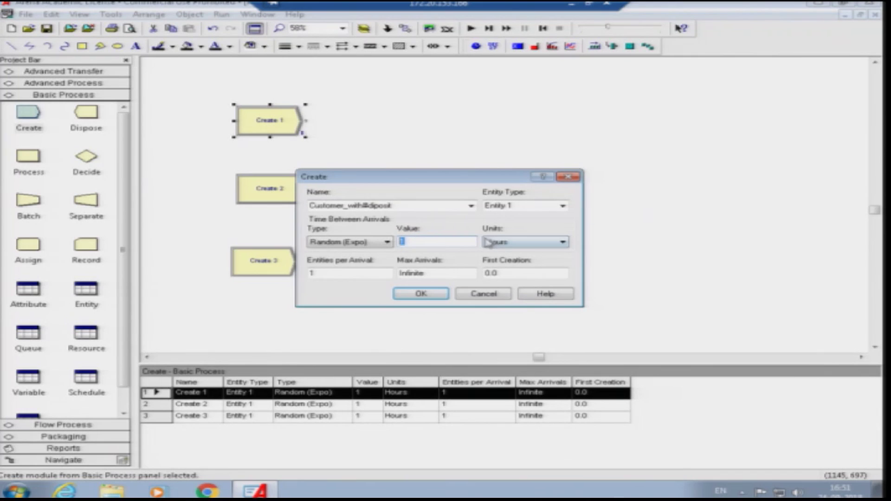
{"action": "type", "text": "3"}
{"action": "left_click", "coordinate": [509, 242]}
{"action": "left_click", "coordinate": [501, 257]}
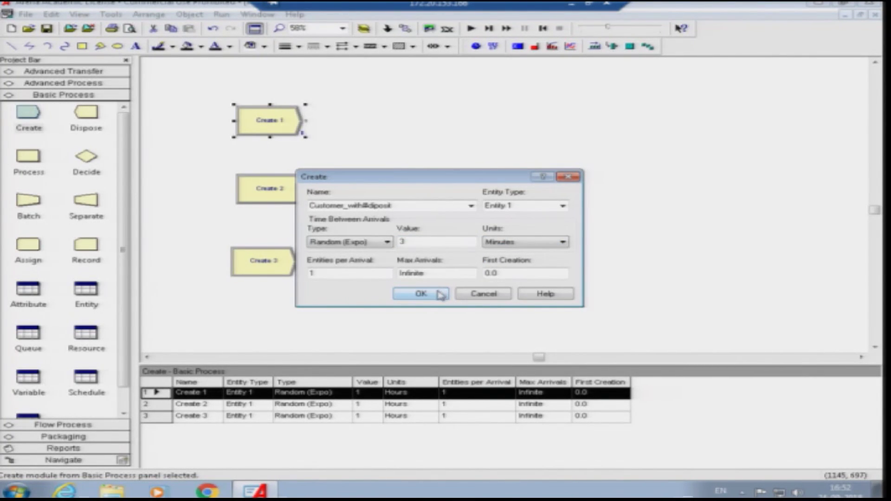
{"action": "left_click", "coordinate": [420, 294]}
Step: Rename the Create 2 module as Customer_draft, keeping Random (Expo) arrivals, and set its time between arrivals to 4 minutes
{"action": "left_click", "coordinate": [279, 189]}
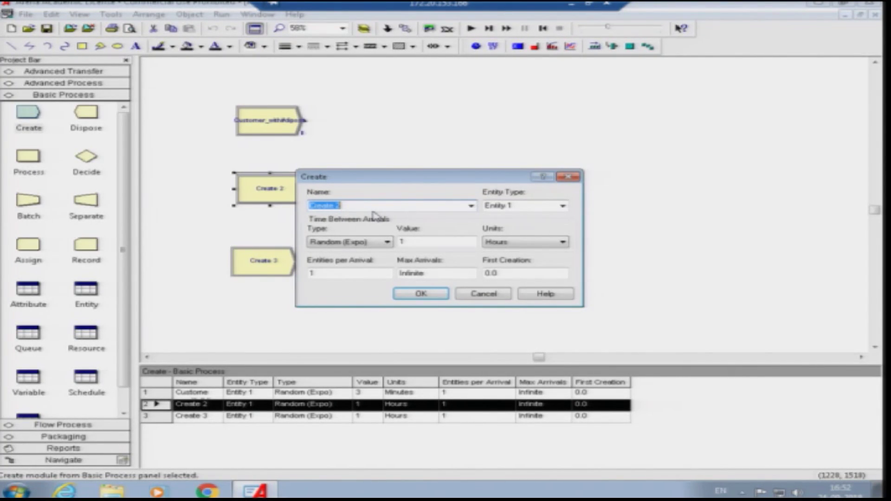
{"action": "type", "text": "Customer_draf"}
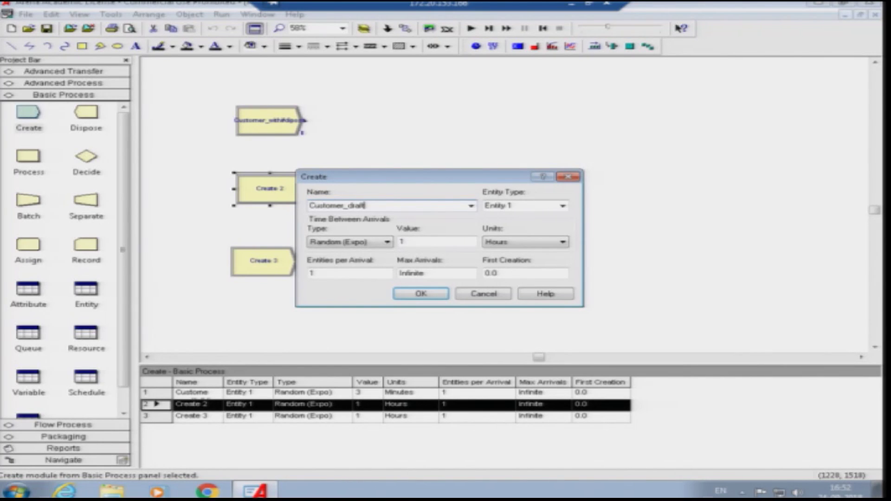
{"action": "left_click", "coordinate": [367, 242]}
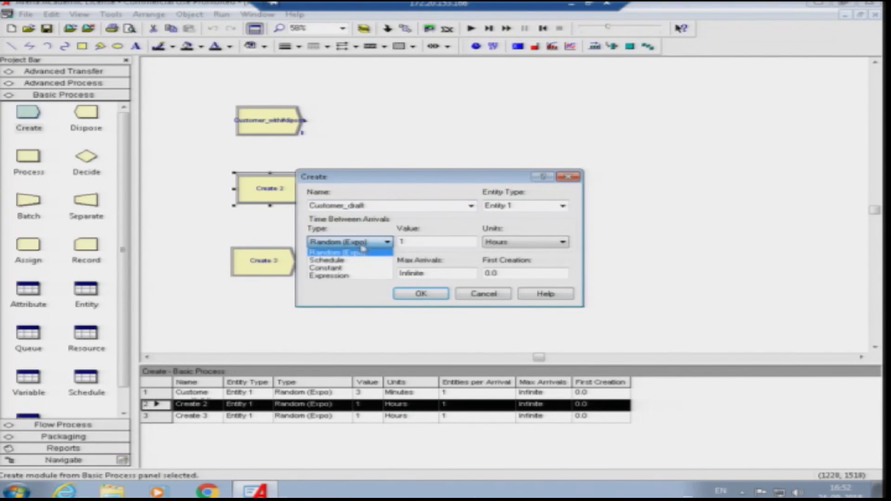
{"action": "left_click", "coordinate": [403, 242]}
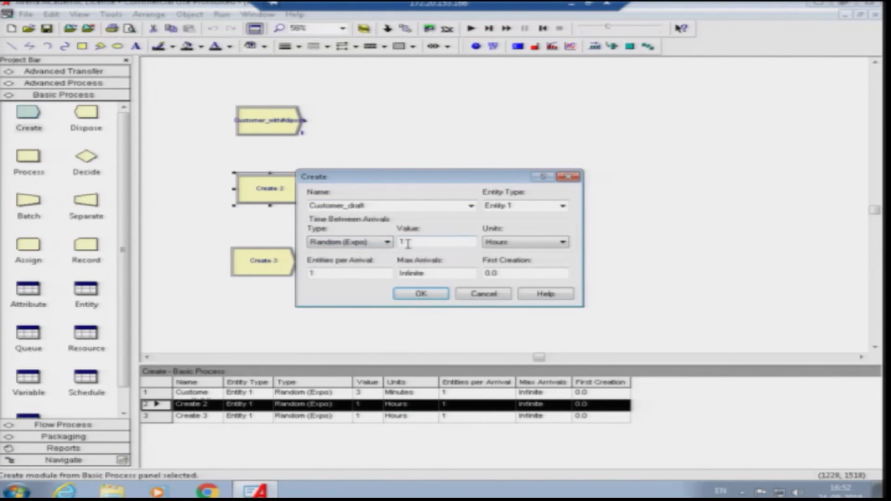
{"action": "left_click", "coordinate": [486, 243]}
{"action": "left_click", "coordinate": [488, 258]}
{"action": "double_click", "coordinate": [403, 241]}
{"action": "type", "text": "4"}
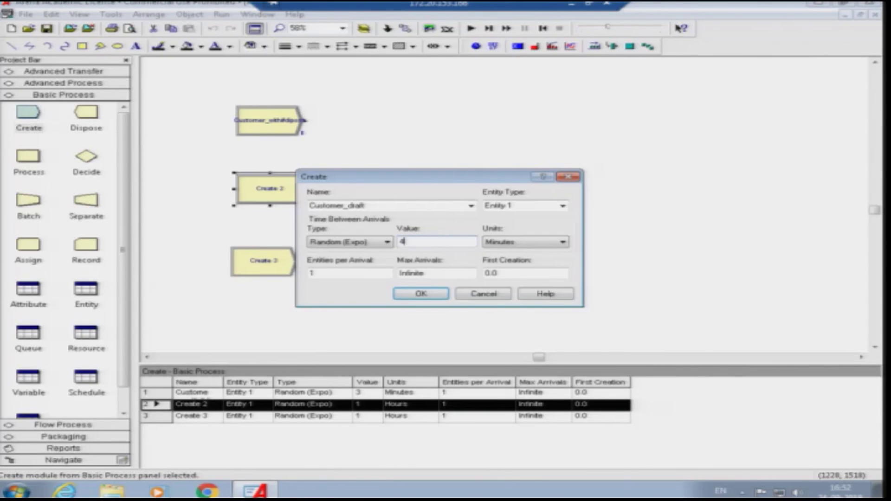
{"action": "left_click", "coordinate": [420, 294]}
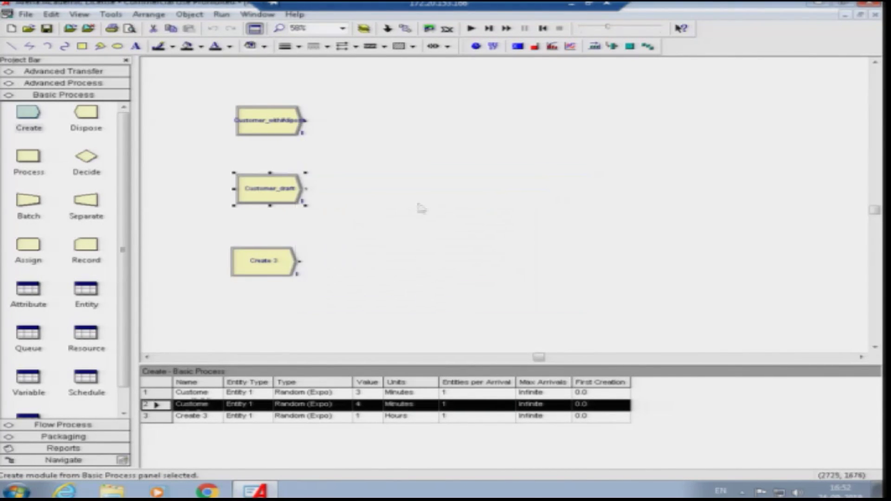
Step: Rename the Create 3 module as Customr_other and set its time between arrivals to 6 minutes
{"action": "double_click", "coordinate": [281, 259]}
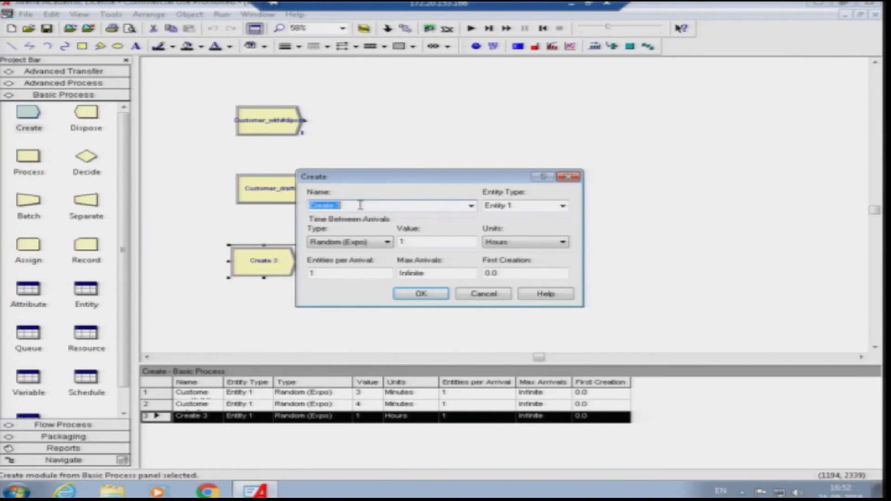
{"action": "type", "text": "Customer_other"}
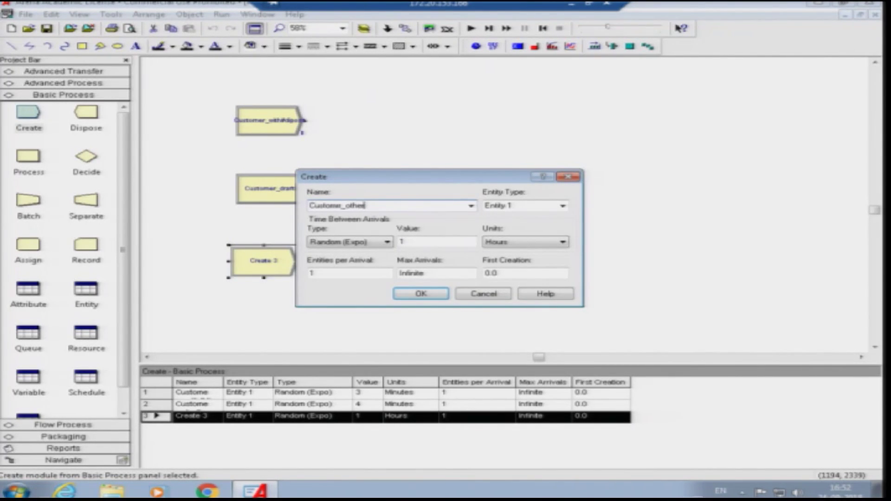
{"action": "left_click", "coordinate": [488, 245]}
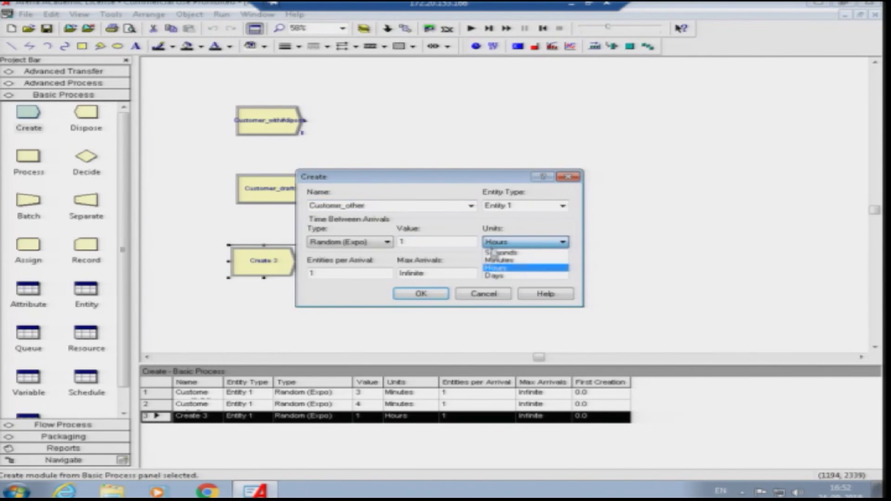
{"action": "left_click", "coordinate": [498, 260]}
{"action": "left_click", "coordinate": [415, 243]}
{"action": "key", "text": "shift+Home"}
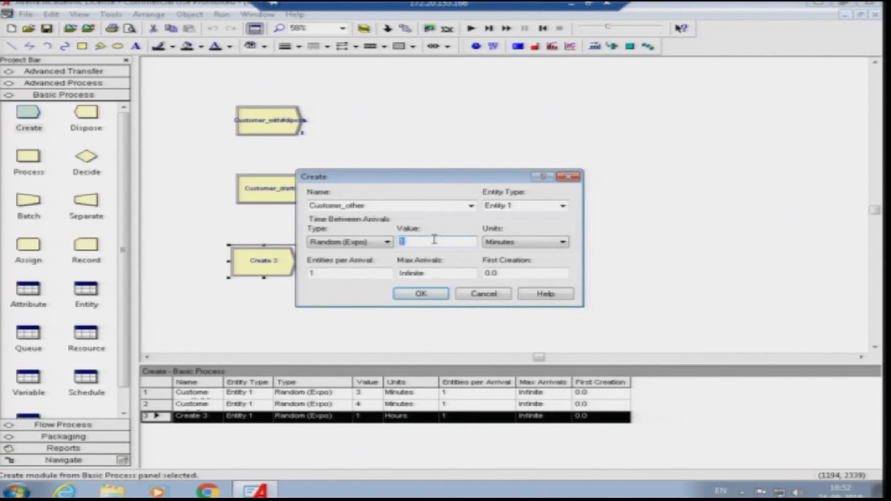
{"action": "left_click", "coordinate": [420, 294]}
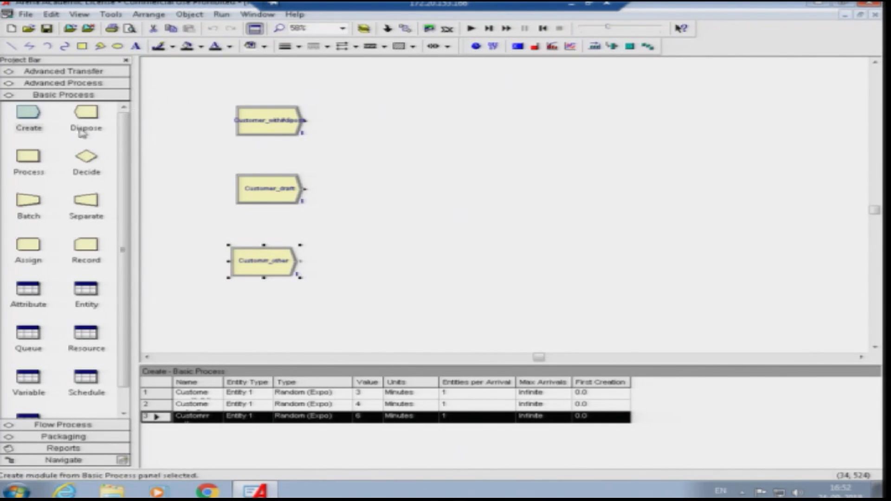
{"action": "left_click", "coordinate": [167, 147]}
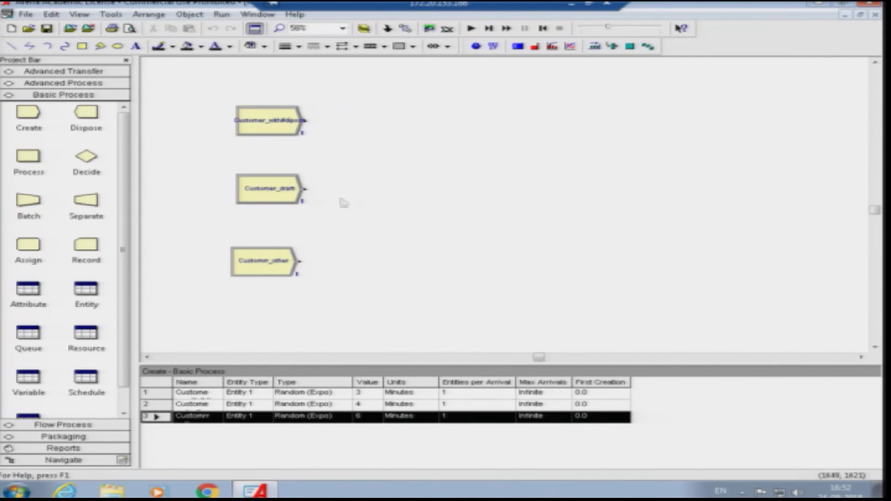
Step: Place a Process module beside the Create modules, name it All, and set its action to Seize Delay Release
{"action": "left_click_drag", "start_coordinate": [28, 157], "coordinate": [40, 135]}
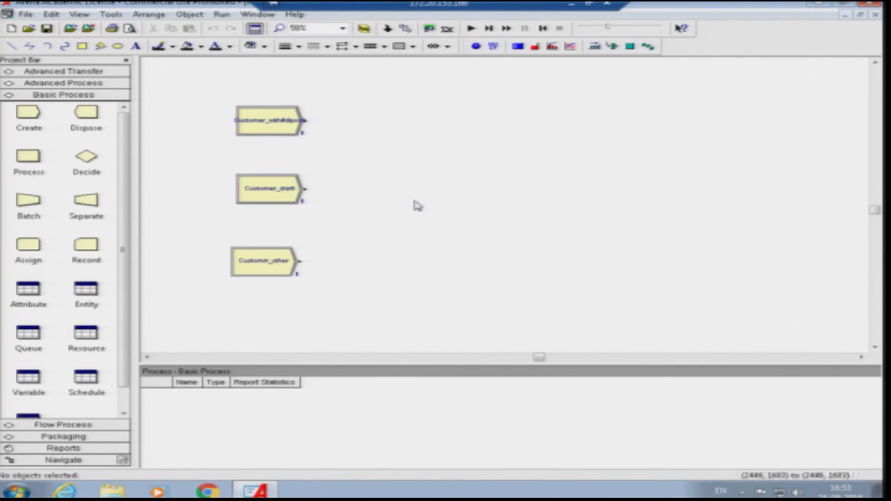
{"action": "left_click_drag", "start_coordinate": [25, 165], "coordinate": [464, 198]}
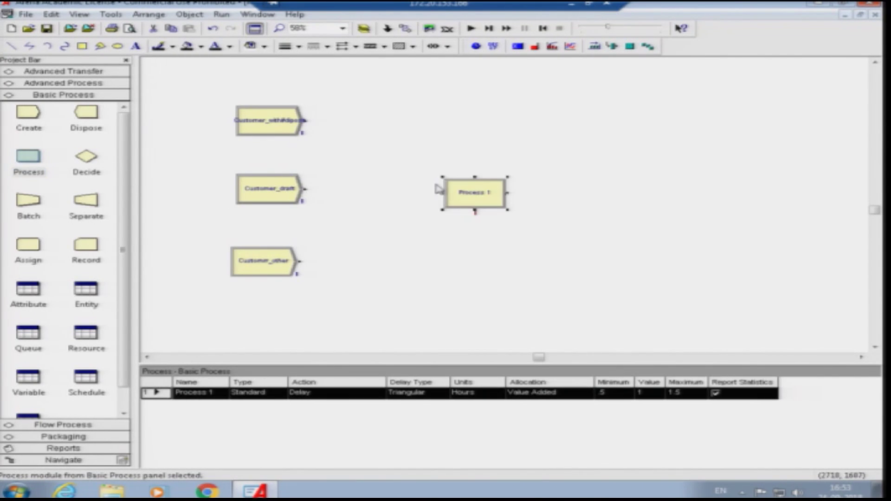
{"action": "double_click", "coordinate": [493, 205]}
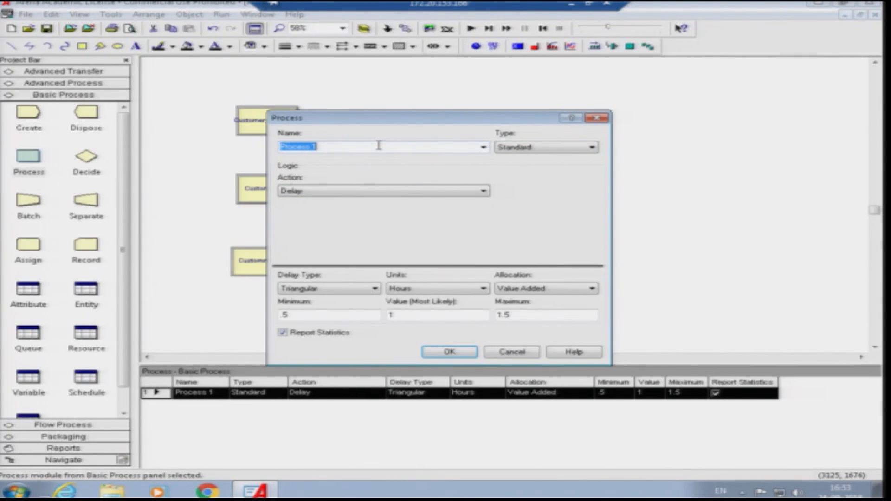
{"action": "type", "text": "Al"}
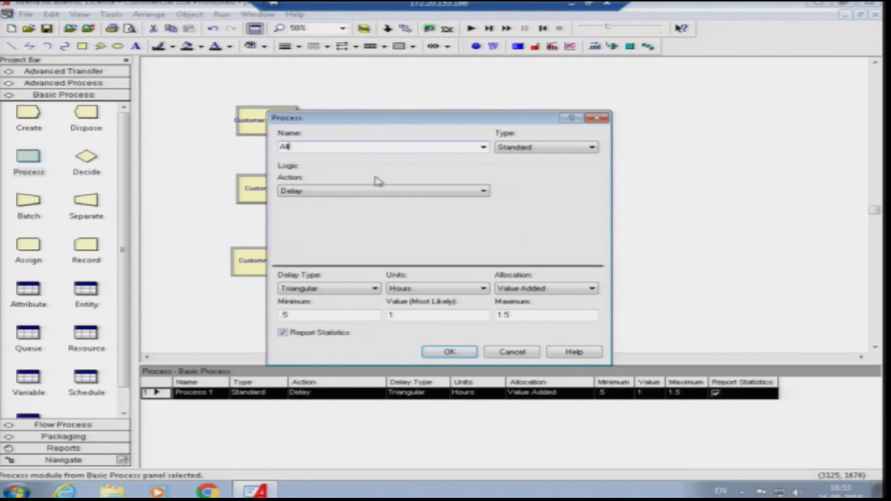
{"action": "left_click", "coordinate": [378, 191]}
{"action": "left_click", "coordinate": [363, 221]}
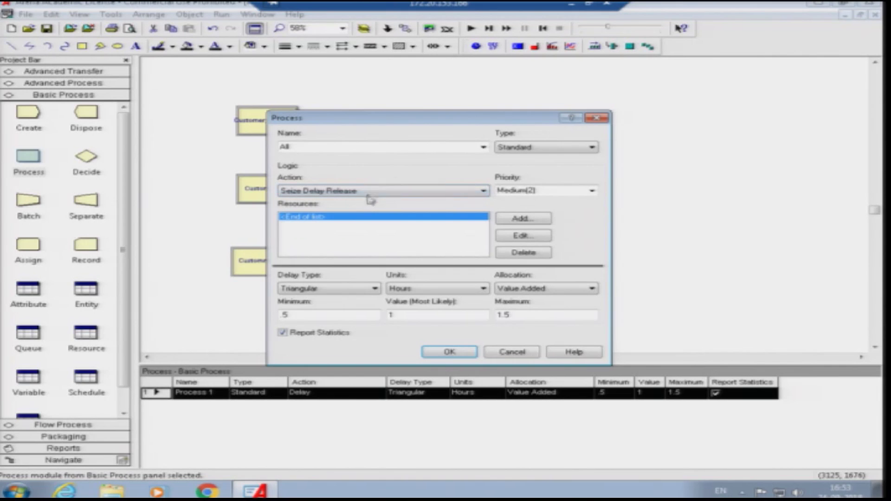
Step: Add a resource named window with a quantity of 1 to the All process
{"action": "double_click", "coordinate": [362, 218]}
{"action": "left_click", "coordinate": [374, 239]}
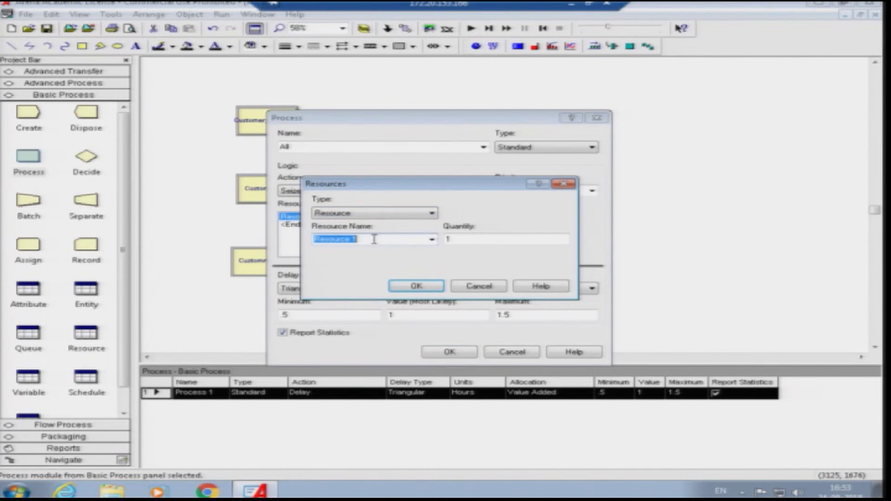
{"action": "type", "text": "win"}
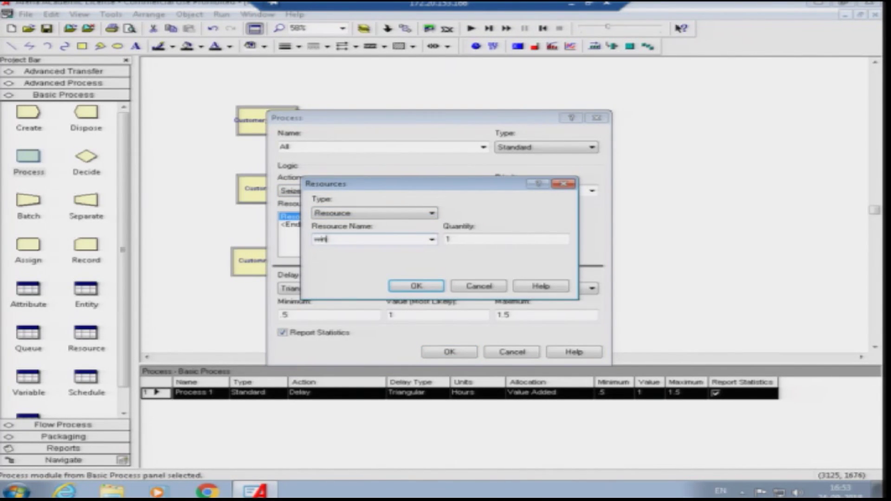
{"action": "type", "text": "dow"}
{"action": "left_click", "coordinate": [416, 286]}
Step: Give the All process a Normal delay in minutes with a mean of 6 and a standard deviation of 1
{"action": "left_click", "coordinate": [350, 289]}
{"action": "left_click", "coordinate": [335, 307]}
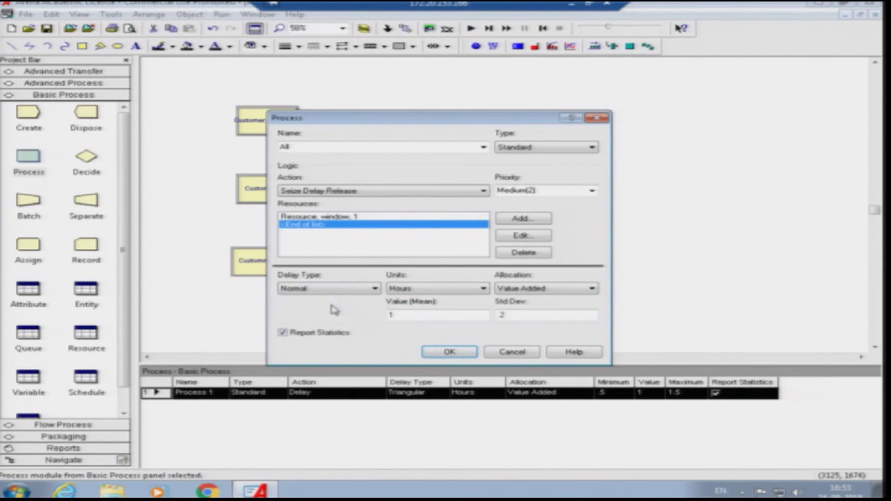
{"action": "left_click", "coordinate": [422, 288]}
{"action": "left_click", "coordinate": [440, 304]}
{"action": "left_click", "coordinate": [398, 314]}
{"action": "double_click", "coordinate": [386, 314]}
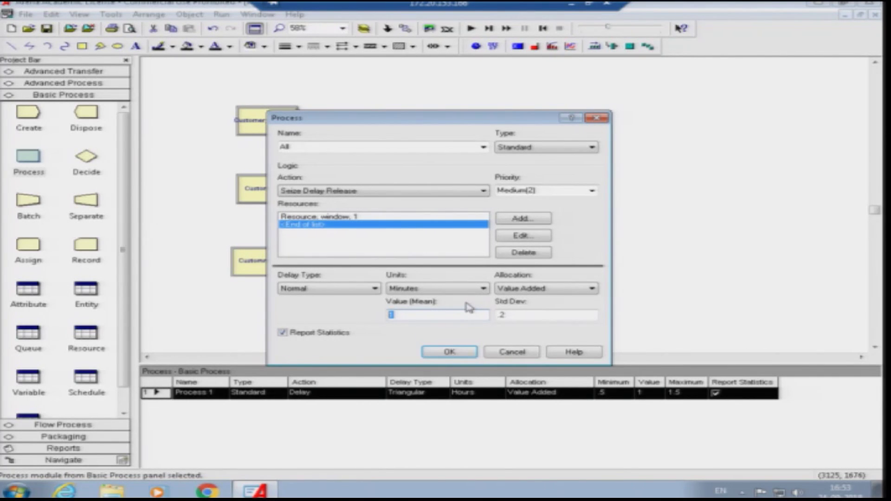
{"action": "type", "text": "6"}
{"action": "key", "text": "Tab"}
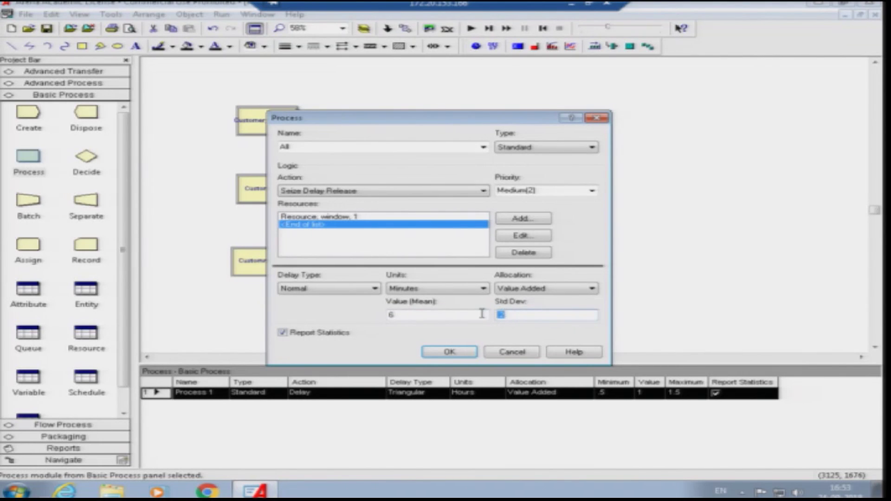
{"action": "type", "text": "1"}
{"action": "left_click", "coordinate": [449, 352]}
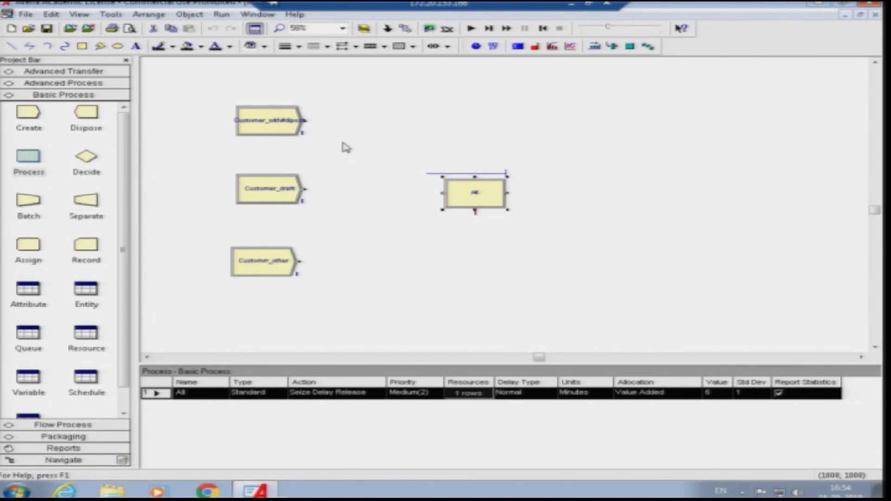
Step: Place Assign modules beside the first two Create modules and delete the automatic connector between them
{"action": "left_click", "coordinate": [33, 245]}
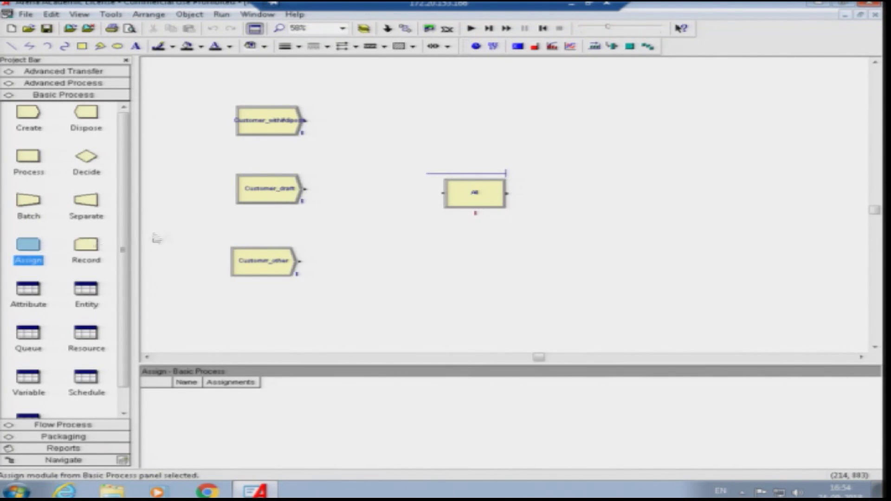
{"action": "left_click", "coordinate": [342, 191]}
{"action": "left_click_drag", "start_coordinate": [20, 238], "coordinate": [352, 123]}
{"action": "left_click_drag", "start_coordinate": [27, 257], "coordinate": [349, 181]}
{"action": "left_click", "coordinate": [420, 149]}
{"action": "left_click", "coordinate": [425, 147]}
{"action": "key", "text": "Delete"}
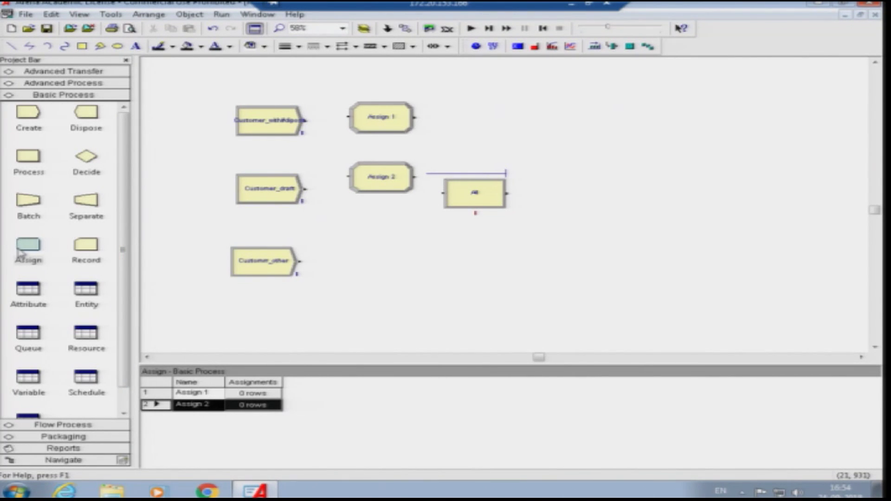
Step: Place a third Assign module beside Customr_other, delete its automatic connector, and move the All process farther from the Assign modules
{"action": "left_click_drag", "start_coordinate": [27, 246], "coordinate": [353, 264]}
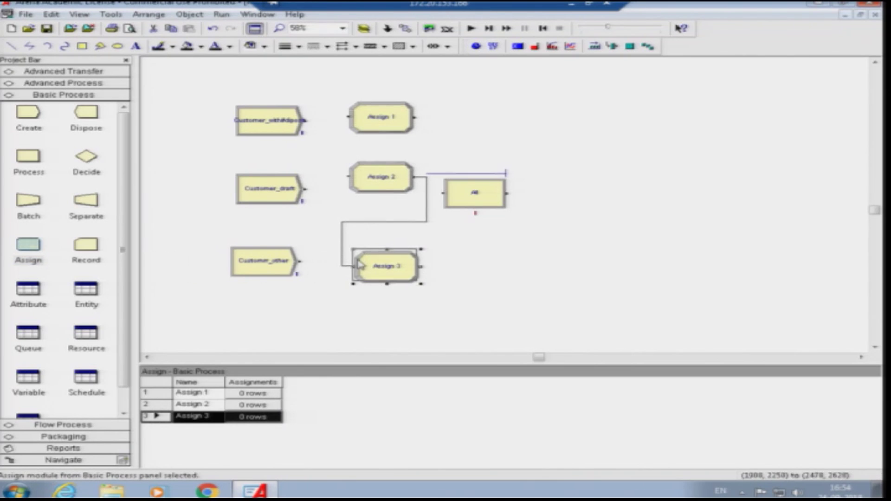
{"action": "left_click", "coordinate": [399, 221]}
{"action": "key", "text": "Delete"}
{"action": "left_click_drag", "start_coordinate": [474, 194], "coordinate": [531, 187]}
{"action": "left_click", "coordinate": [491, 243]}
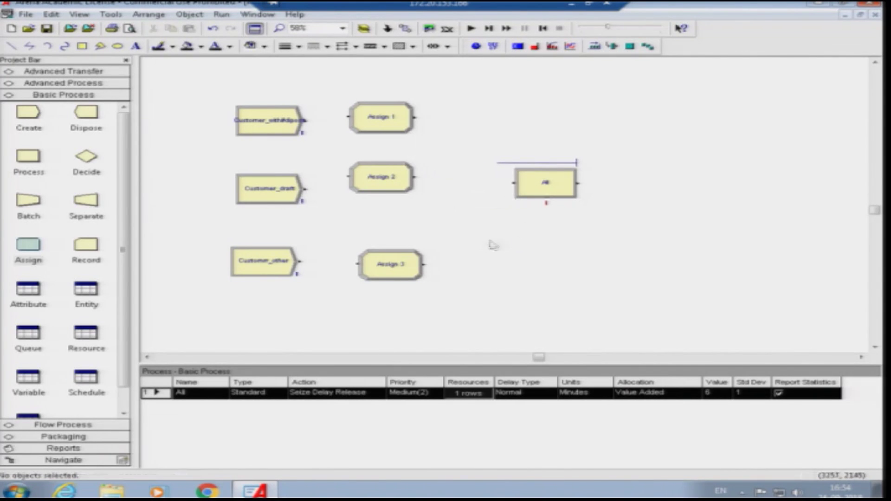
Step: Add an Attribute assignment to the Assign 1 module that sets Attribute 1 to customer1
{"action": "double_click", "coordinate": [388, 126]}
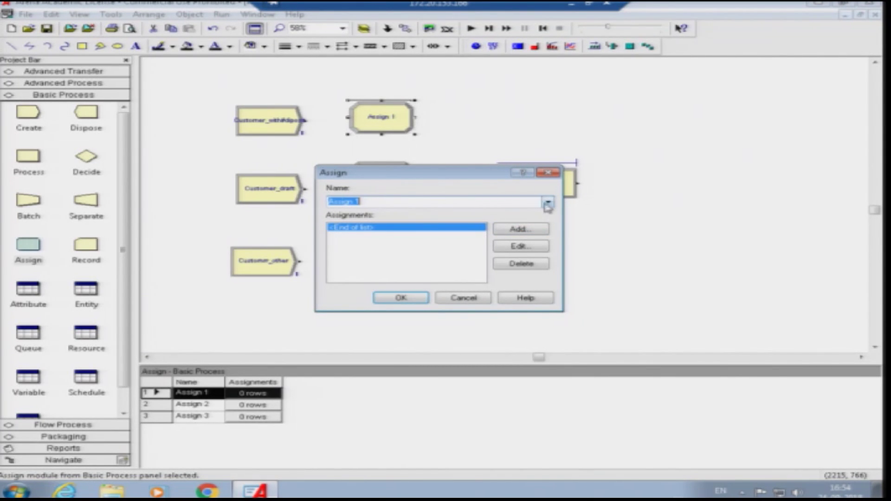
{"action": "left_click", "coordinate": [528, 231]}
{"action": "left_click", "coordinate": [361, 227]}
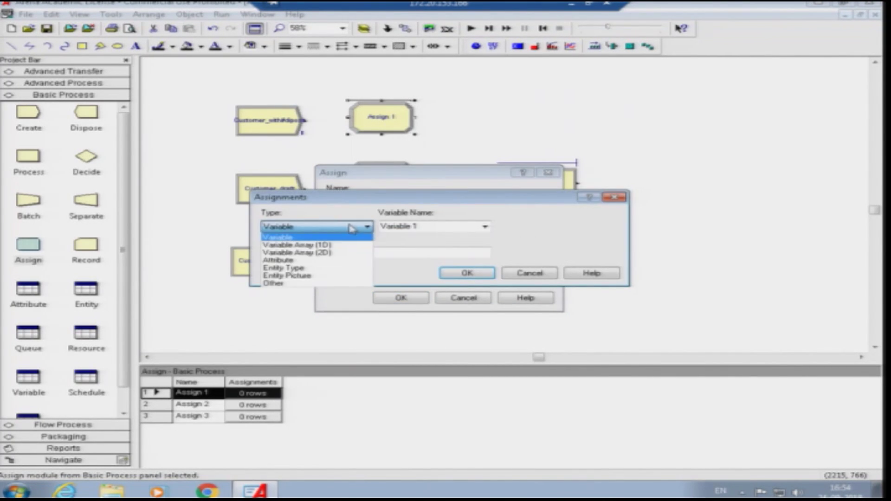
{"action": "left_click", "coordinate": [330, 262]}
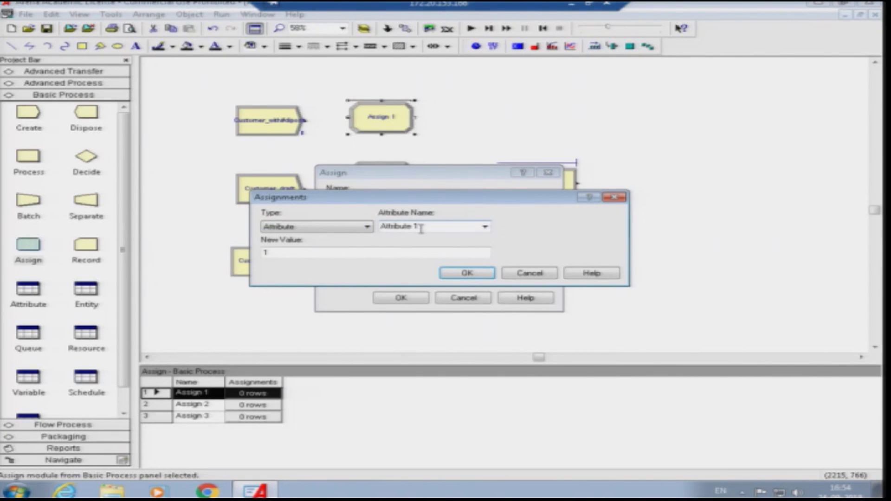
{"action": "double_click", "coordinate": [283, 252]}
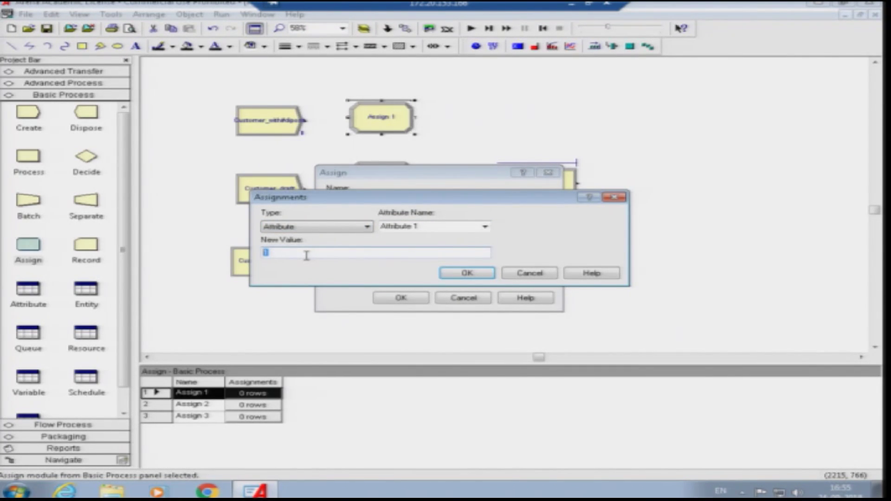
{"action": "type", "text": "d"}
{"action": "left_click", "coordinate": [468, 274]}
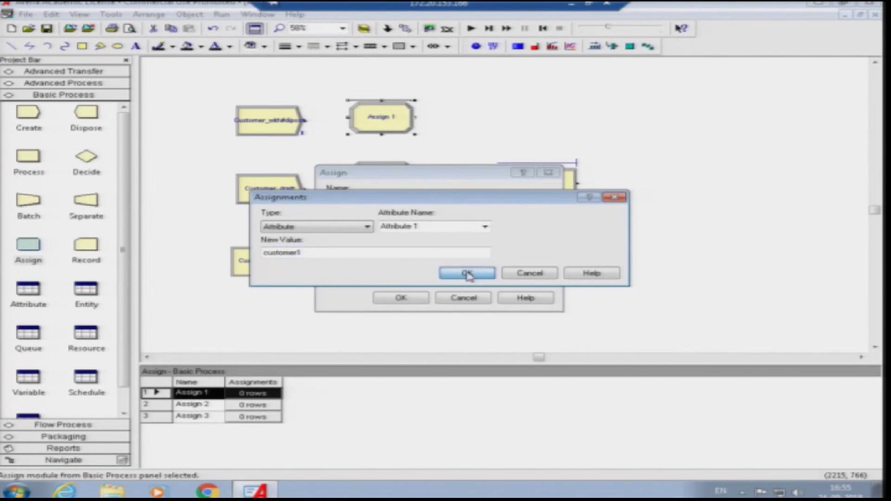
{"action": "left_click", "coordinate": [401, 297]}
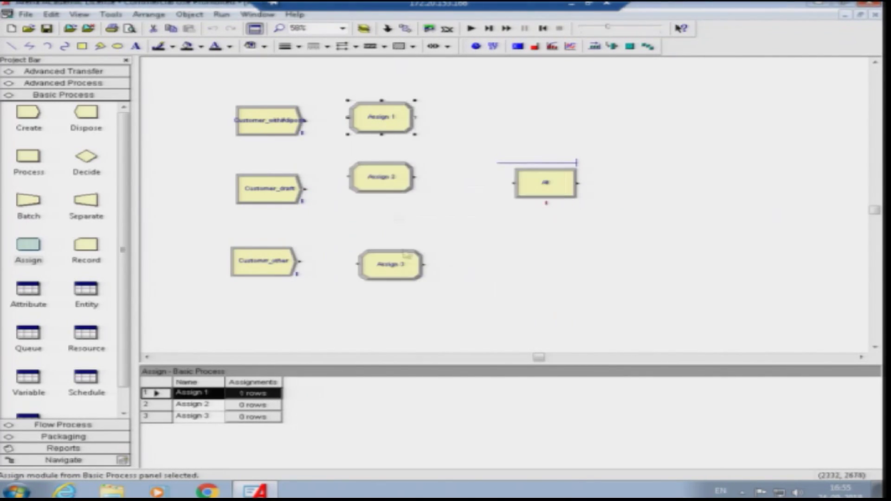
{"action": "double_click", "coordinate": [390, 188]}
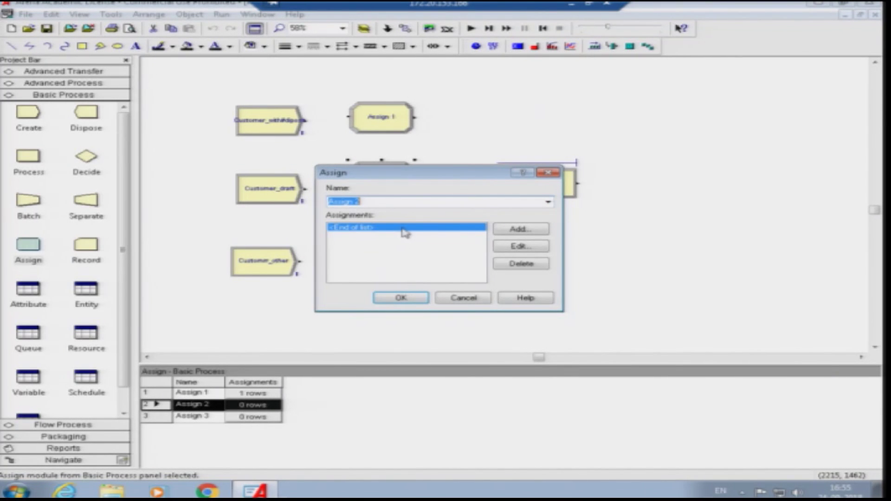
{"action": "left_click", "coordinate": [510, 231]}
{"action": "left_click", "coordinate": [346, 227]}
{"action": "left_click", "coordinate": [332, 255]}
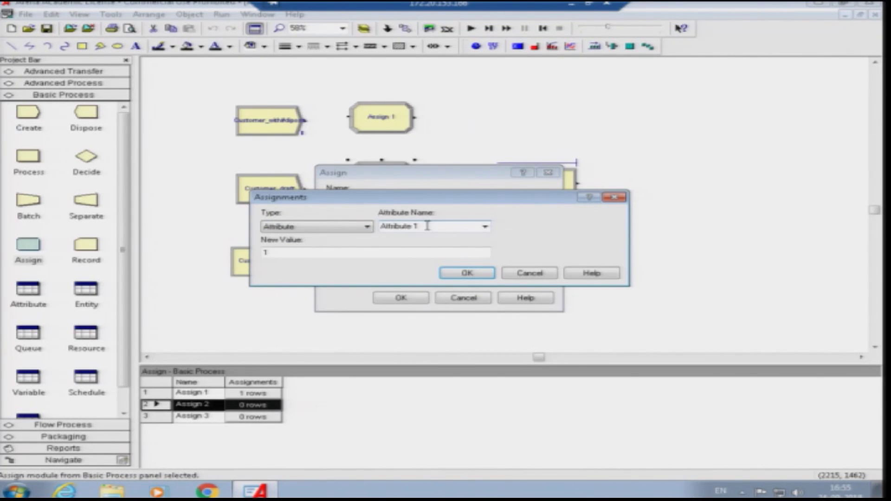
{"action": "type", "text": "customer"}
Step: Change the Assign 1 assignment so the attribute is named customer1 and its new value is 1
{"action": "double_click", "coordinate": [431, 226]}
{"action": "type", "text": "cu"}
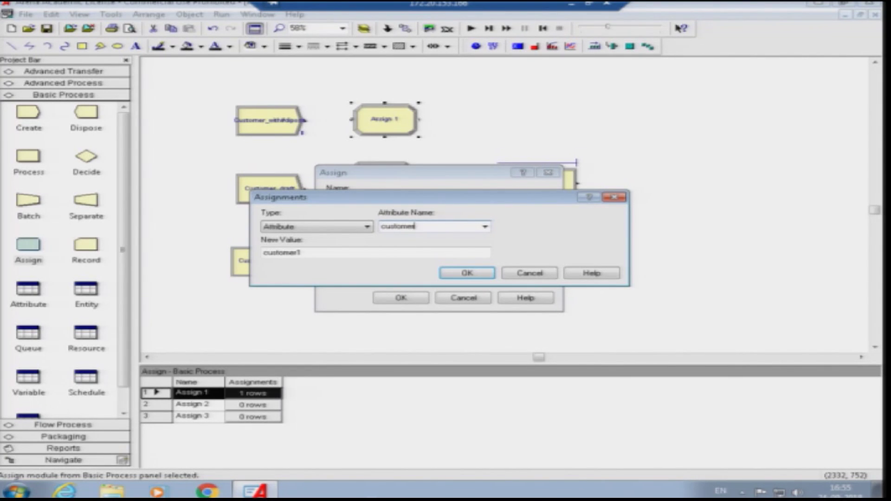
{"action": "left_click_drag", "start_coordinate": [304, 253], "coordinate": [272, 254]}
{"action": "double_click", "coordinate": [431, 226]}
{"action": "left_click", "coordinate": [430, 227]}
{"action": "left_click_drag", "start_coordinate": [307, 253], "coordinate": [259, 250]}
{"action": "type", "text": "1"}
{"action": "left_click", "coordinate": [466, 274]}
{"action": "left_click", "coordinate": [401, 298]}
Step: Add an Attribute assignment to the Assign 2 module named customer2 with a new value of 1
{"action": "double_click", "coordinate": [390, 177]}
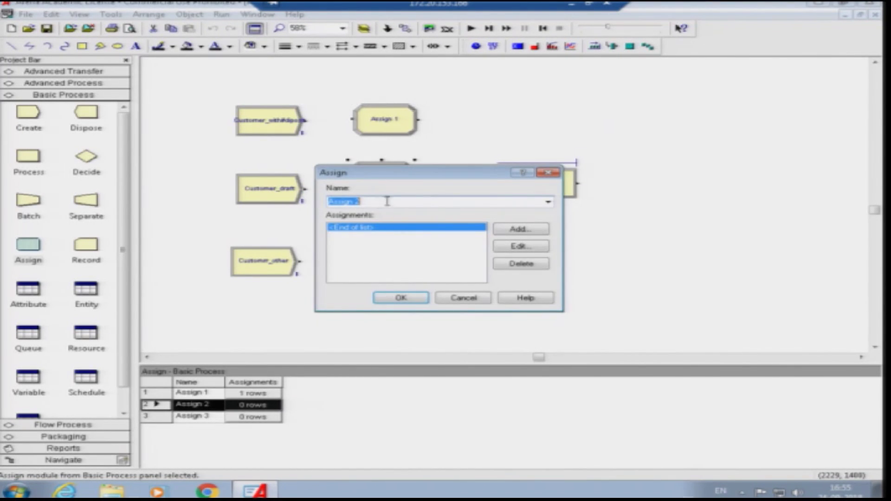
{"action": "left_click", "coordinate": [506, 232]}
{"action": "double_click", "coordinate": [429, 227]}
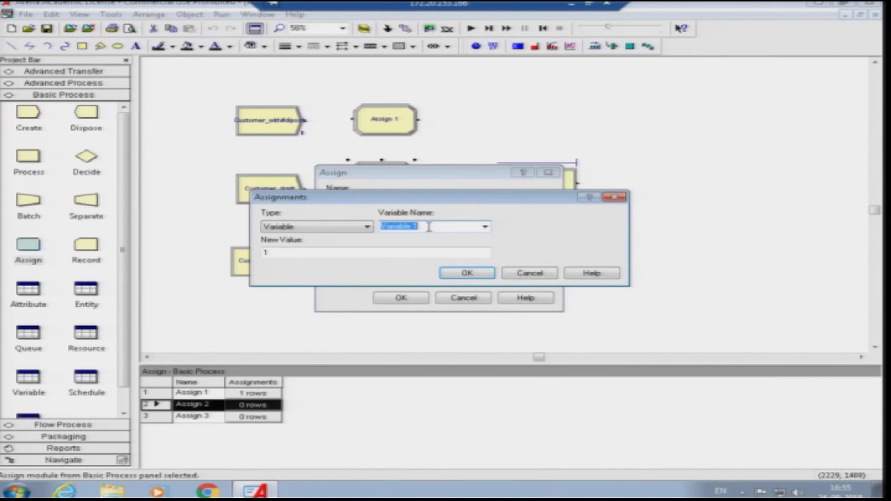
{"action": "left_click", "coordinate": [342, 227]}
{"action": "left_click", "coordinate": [308, 259]}
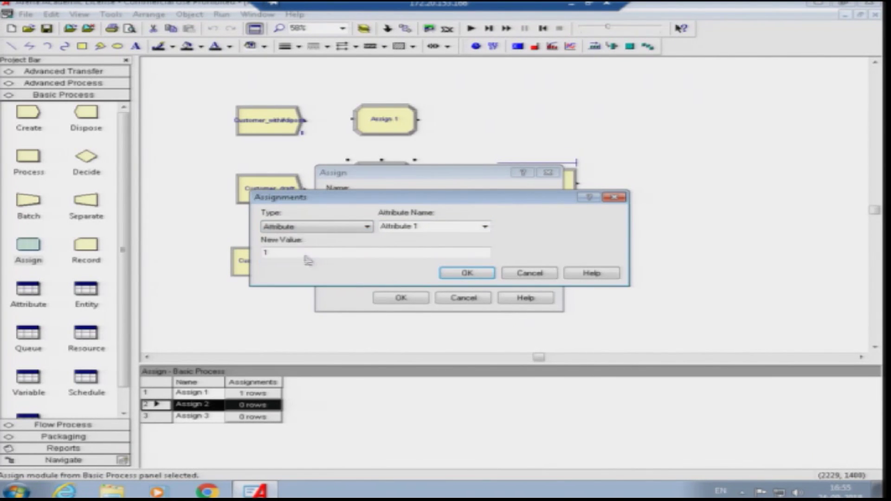
{"action": "double_click", "coordinate": [418, 226]}
{"action": "left_click", "coordinate": [419, 226]}
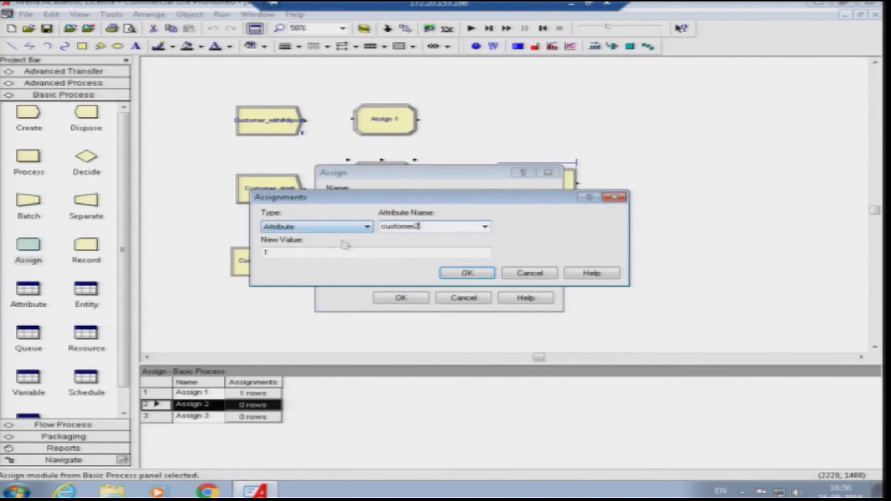
{"action": "left_click", "coordinate": [465, 272]}
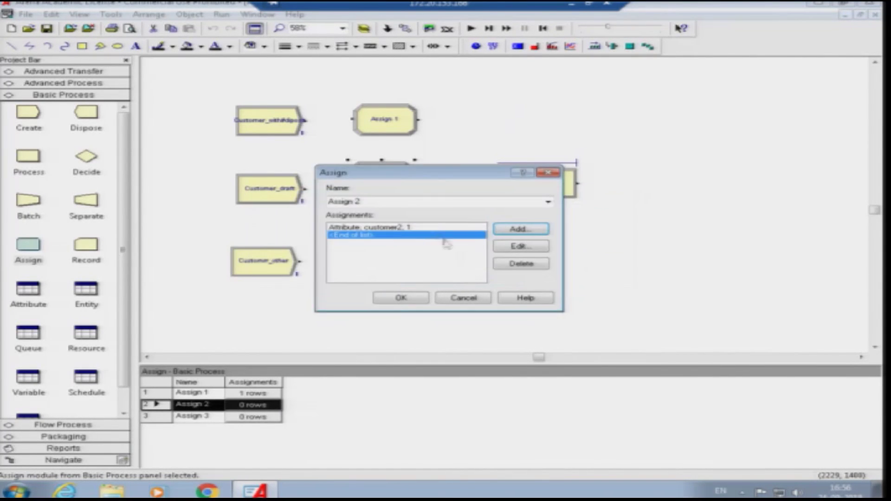
{"action": "left_click", "coordinate": [401, 297]}
Step: Add an Attribute assignment to the Assign 3 module named customer3 with a new value of 1
{"action": "double_click", "coordinate": [391, 261]}
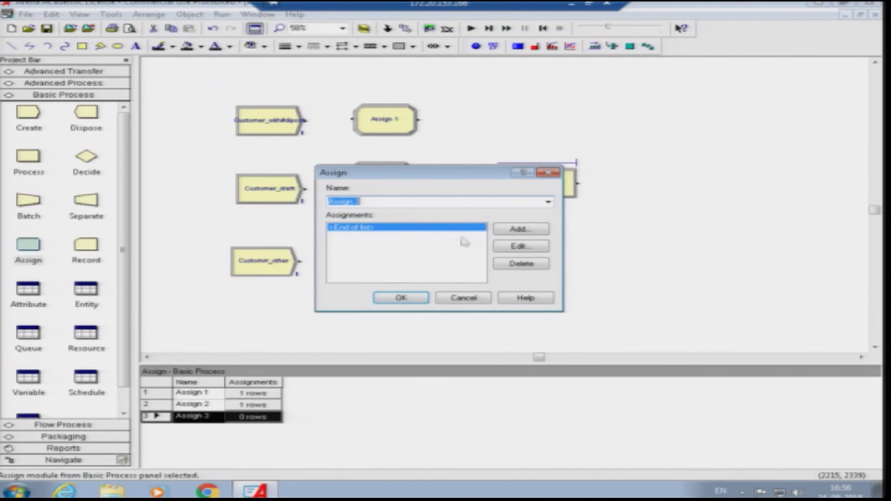
{"action": "double_click", "coordinate": [469, 228]}
{"action": "left_click", "coordinate": [433, 226]}
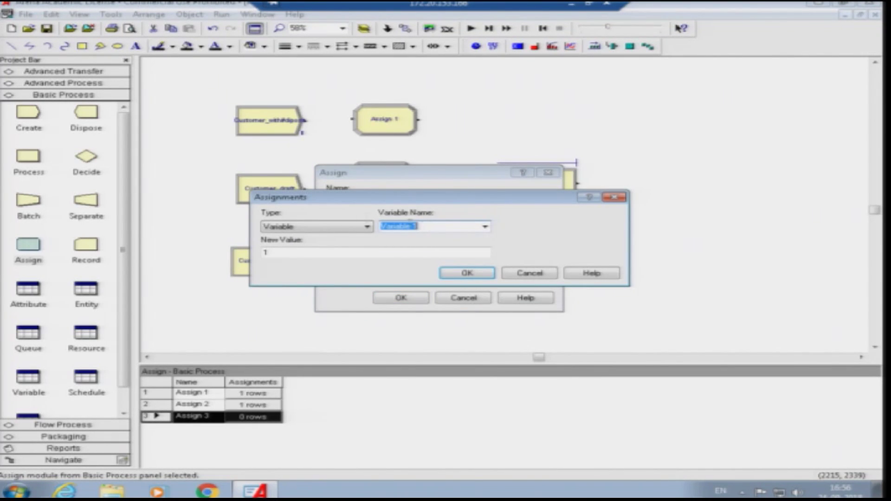
{"action": "left_click", "coordinate": [327, 226]}
{"action": "left_click", "coordinate": [315, 263]}
{"action": "double_click", "coordinate": [433, 227]}
{"action": "type", "text": "customer3"}
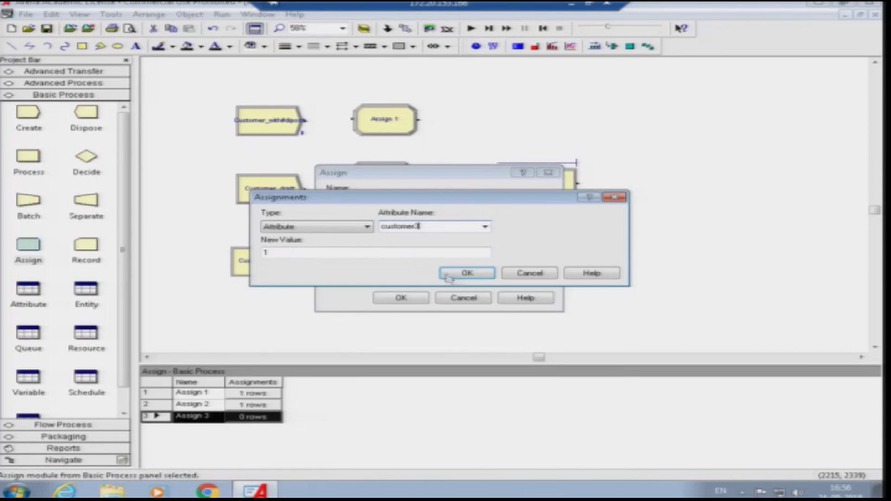
{"action": "left_click", "coordinate": [447, 275]}
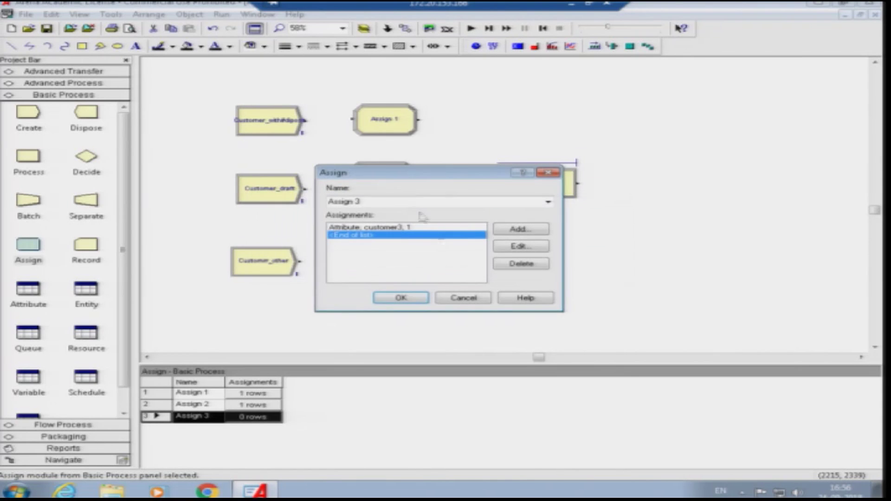
{"action": "left_click", "coordinate": [401, 297]}
Step: Review the attribute assignments in the Assign 1, Assign 2 and Assign 3 modules
{"action": "double_click", "coordinate": [402, 126]}
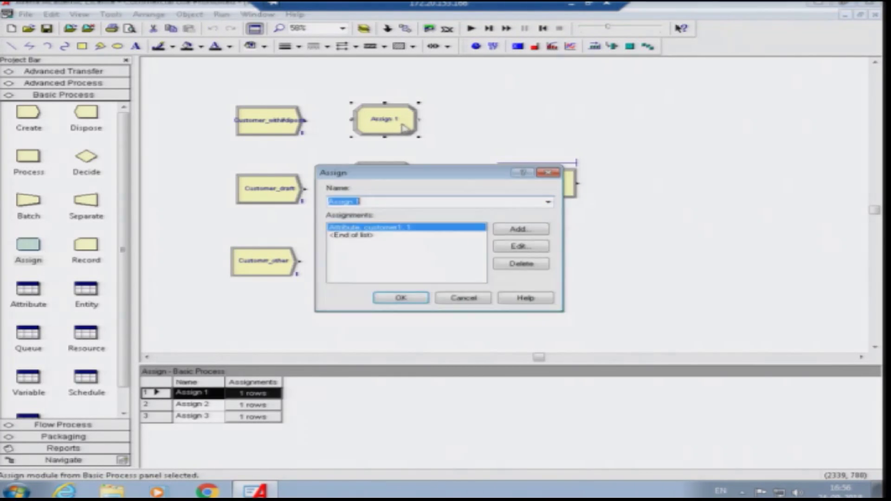
{"action": "left_click", "coordinate": [401, 295]}
{"action": "double_click", "coordinate": [393, 177]}
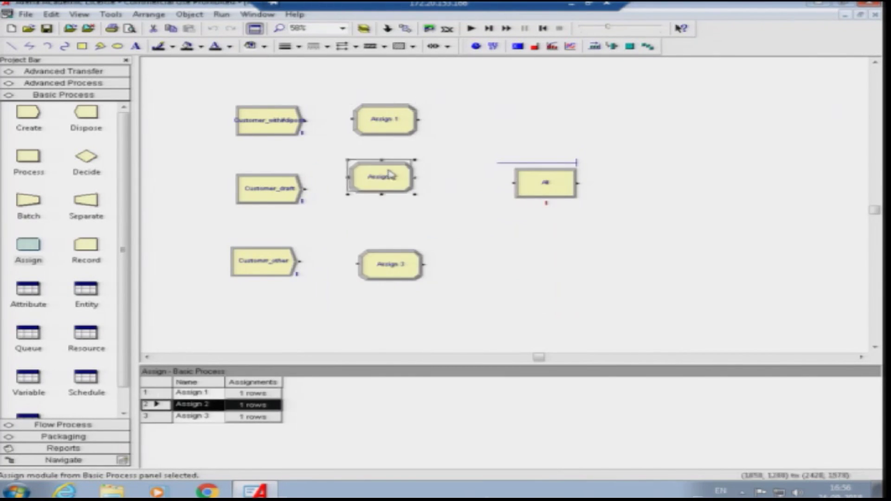
{"action": "left_click", "coordinate": [398, 295]}
{"action": "double_click", "coordinate": [402, 268]}
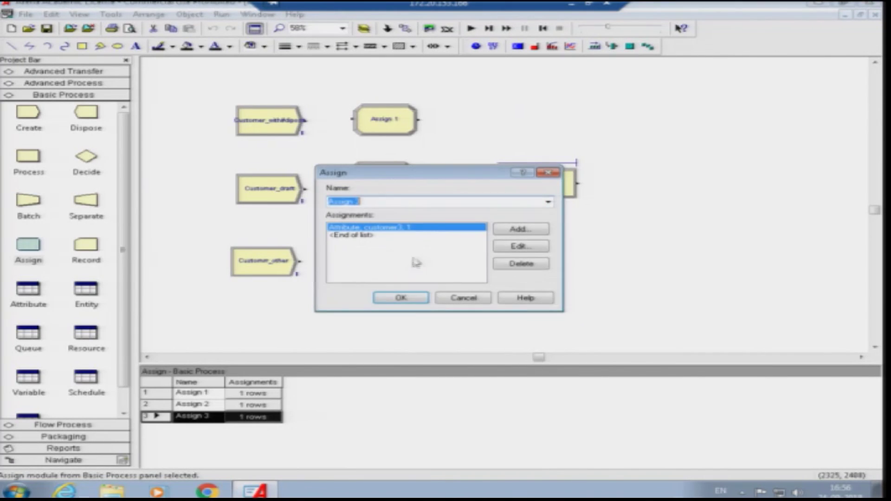
{"action": "left_click", "coordinate": [401, 296]}
Step: Move the Assign 2 module down slightly to line it up with Customer_draft
{"action": "left_click", "coordinate": [405, 185]}
{"action": "left_click_drag", "start_coordinate": [404, 185], "coordinate": [408, 196]}
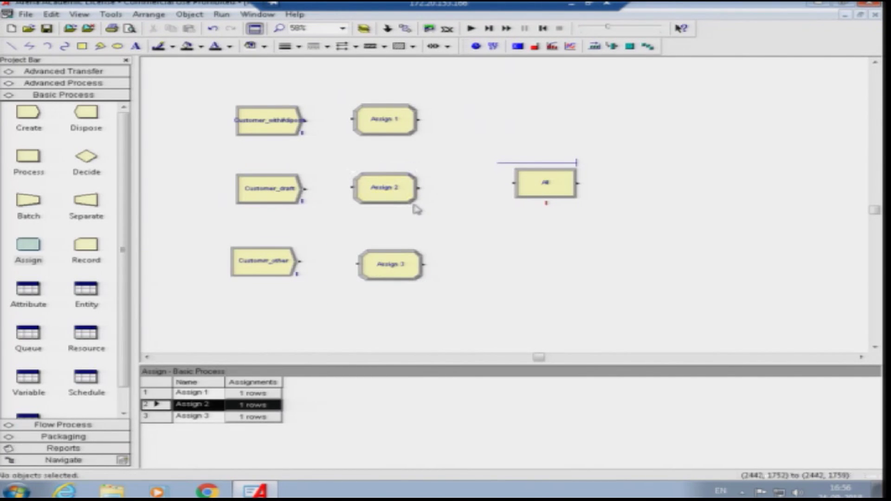
{"action": "left_click", "coordinate": [521, 147]}
Step: Connect the outputs of Assign 1, Assign 2 and Assign 3 to the input of the All process
{"action": "left_click", "coordinate": [405, 28]}
{"action": "left_click", "coordinate": [421, 119]}
{"action": "left_click", "coordinate": [515, 182]}
{"action": "left_click", "coordinate": [405, 28]}
{"action": "left_click", "coordinate": [419, 187]}
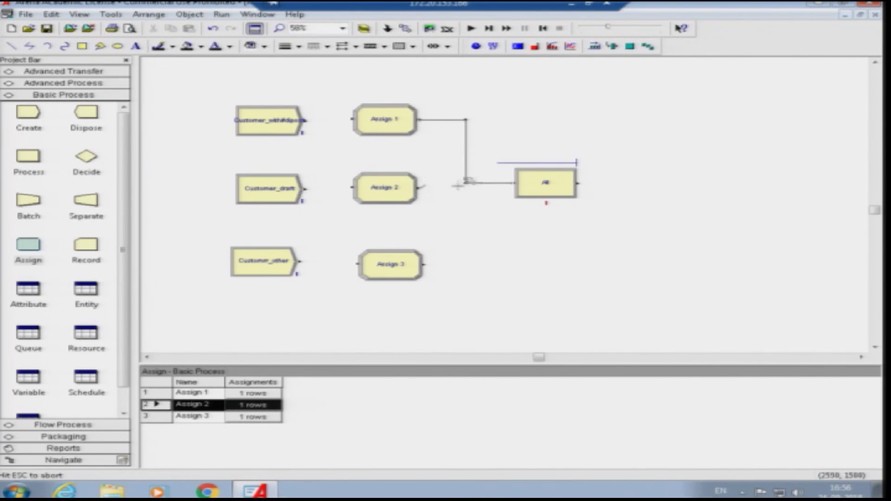
{"action": "left_click", "coordinate": [514, 183]}
{"action": "left_click", "coordinate": [405, 29]}
{"action": "left_click", "coordinate": [424, 264]}
{"action": "left_click", "coordinate": [525, 184]}
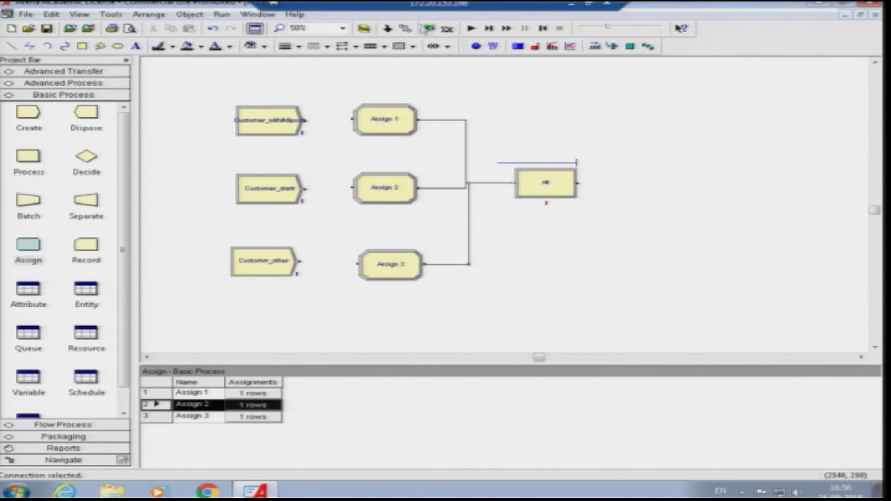
Step: Connect each of the three customer Create modules to the Assign module beside it
{"action": "left_click", "coordinate": [405, 28]}
{"action": "left_click", "coordinate": [305, 120]}
{"action": "left_click", "coordinate": [352, 120]}
{"action": "left_click", "coordinate": [405, 28]}
{"action": "left_click", "coordinate": [305, 189]}
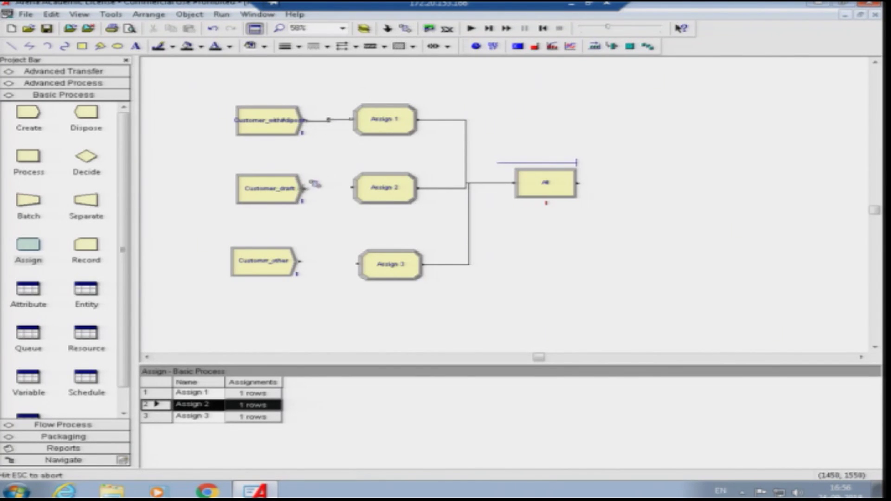
{"action": "left_click", "coordinate": [352, 187]}
{"action": "left_click", "coordinate": [405, 28]}
{"action": "left_click", "coordinate": [299, 261]}
{"action": "left_click", "coordinate": [357, 264]}
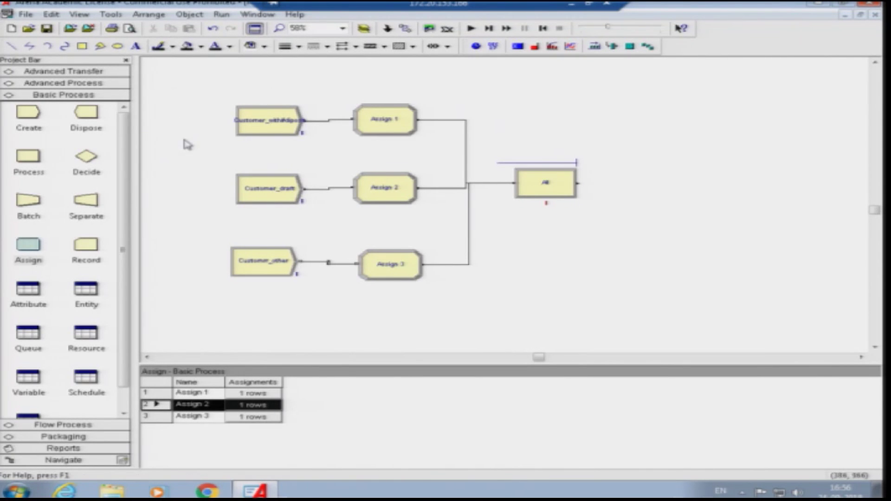
Step: Place a Decide module after the All process and make it a 2-way by Condition decision based on an Attribute
{"action": "left_click_drag", "start_coordinate": [86, 161], "coordinate": [633, 186]}
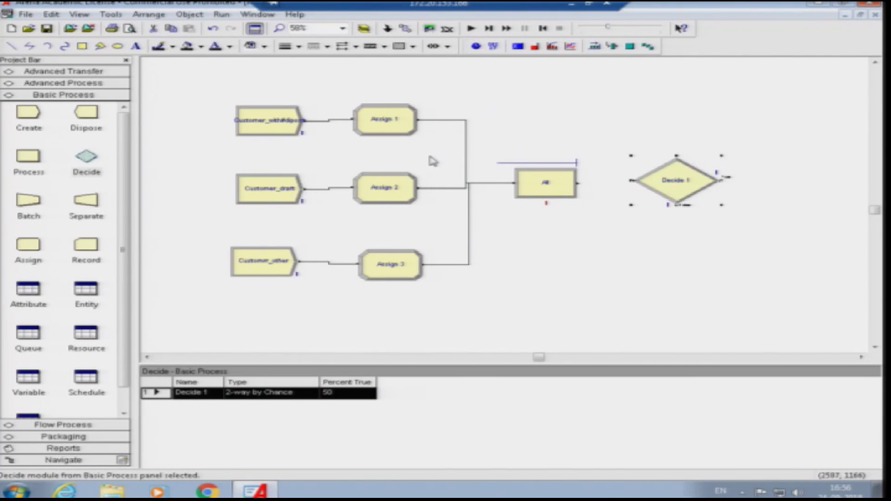
{"action": "double_click", "coordinate": [691, 188]}
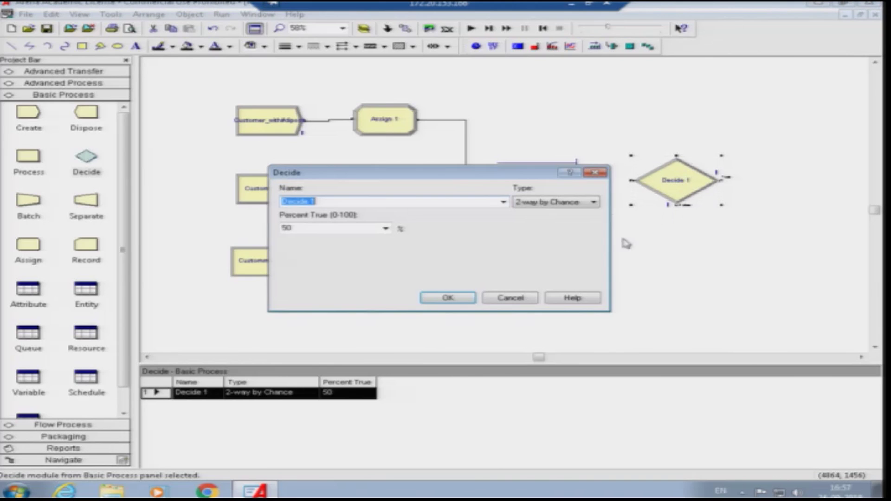
{"action": "left_click", "coordinate": [567, 203]}
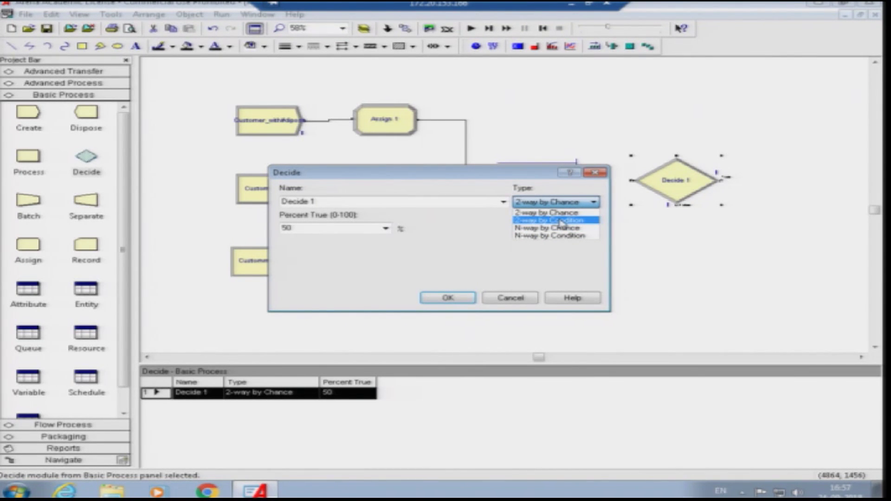
{"action": "left_click", "coordinate": [563, 222]}
{"action": "left_click", "coordinate": [346, 229]}
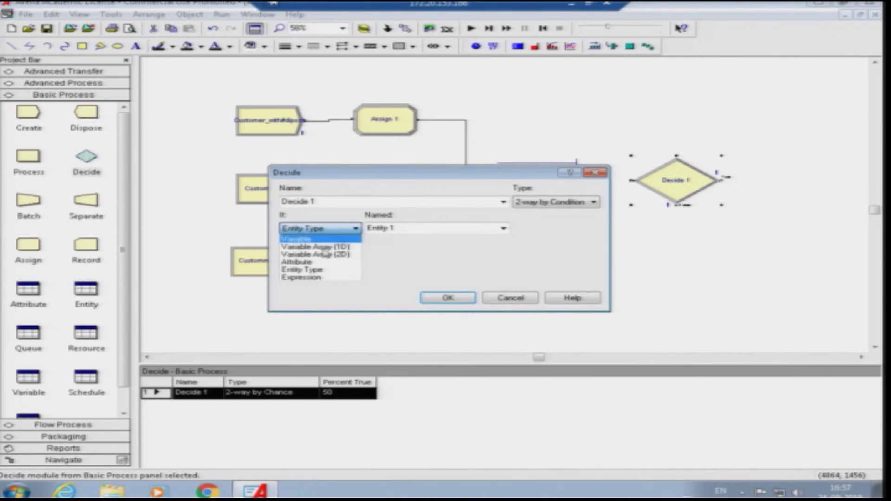
{"action": "left_click", "coordinate": [316, 261]}
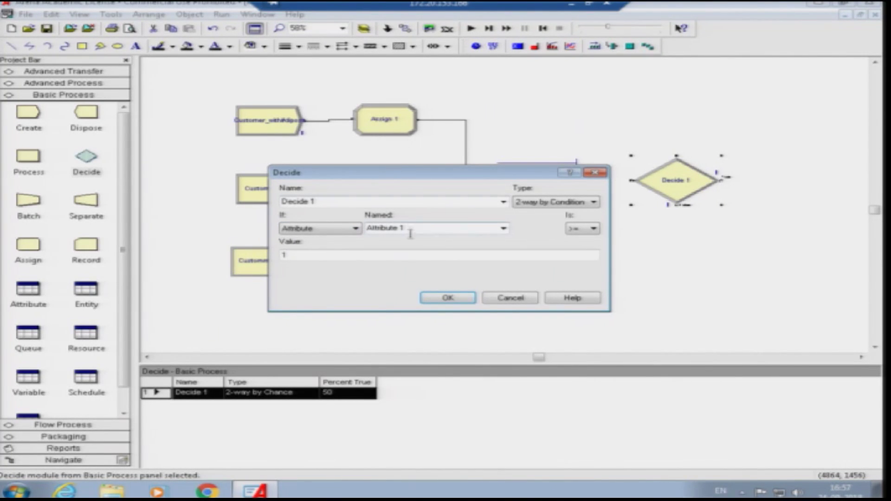
Step: Set the Decide 1 condition to attribute customer2 == 1, and check the saved settings
{"action": "left_click", "coordinate": [504, 228]}
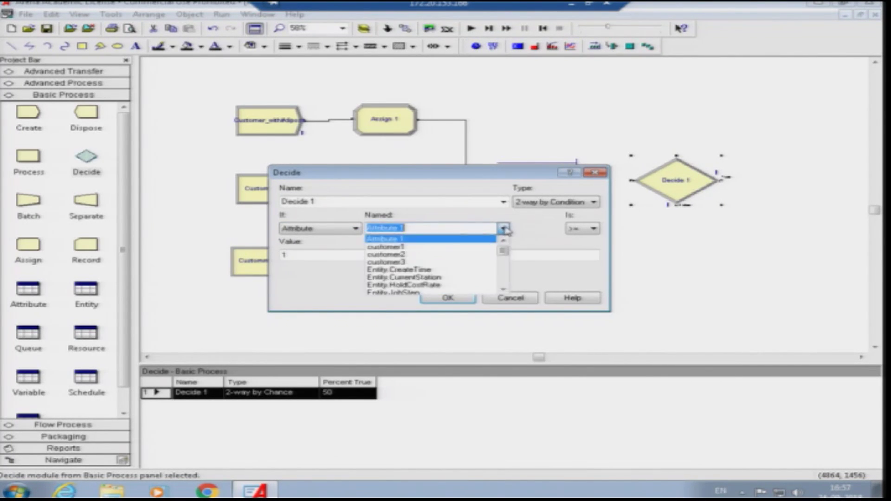
{"action": "left_click", "coordinate": [477, 255]}
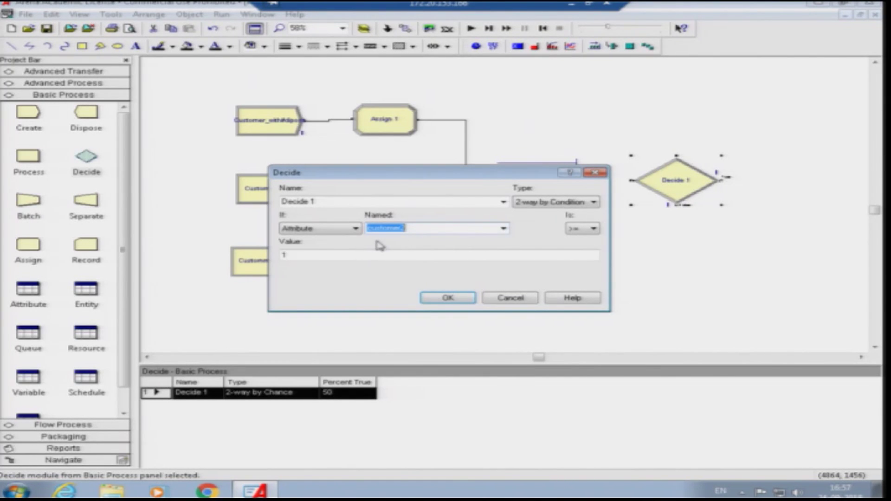
{"action": "left_click", "coordinate": [597, 232]}
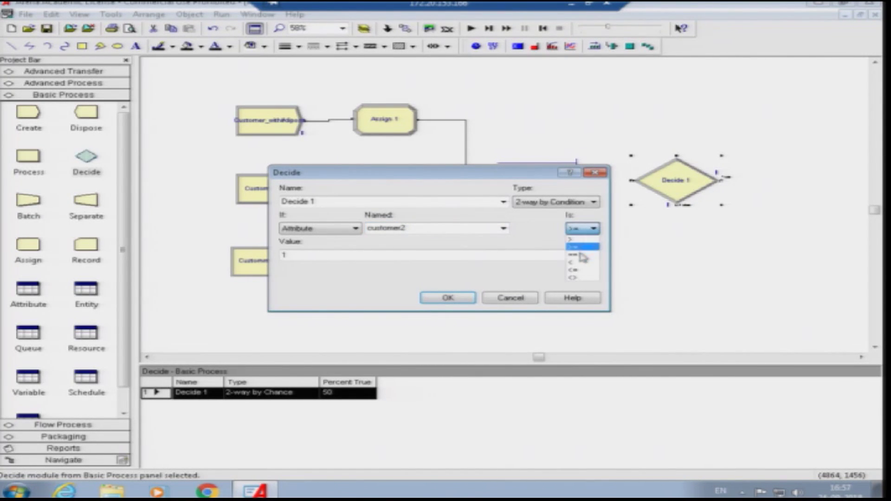
{"action": "left_click", "coordinate": [583, 246]}
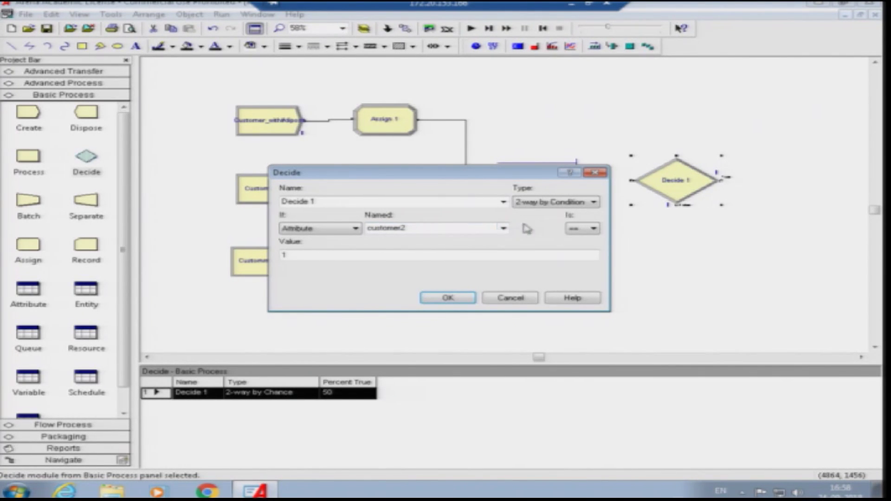
{"action": "left_click", "coordinate": [462, 298]}
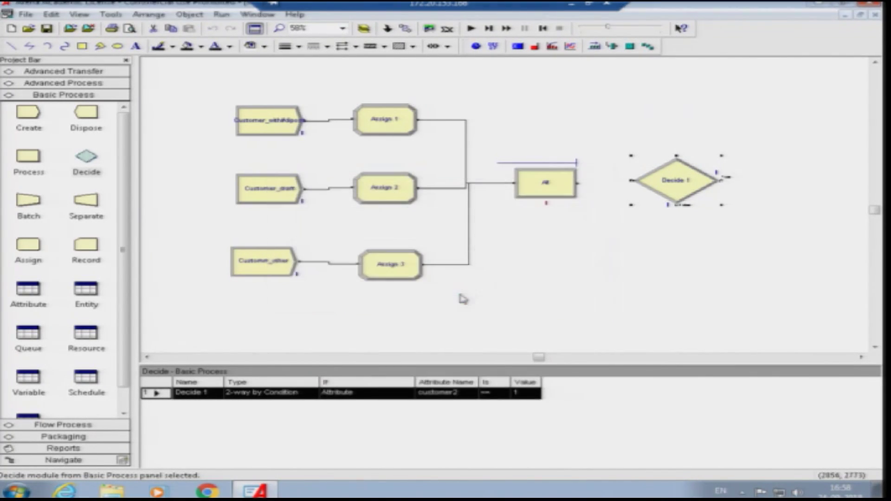
{"action": "double_click", "coordinate": [697, 172]}
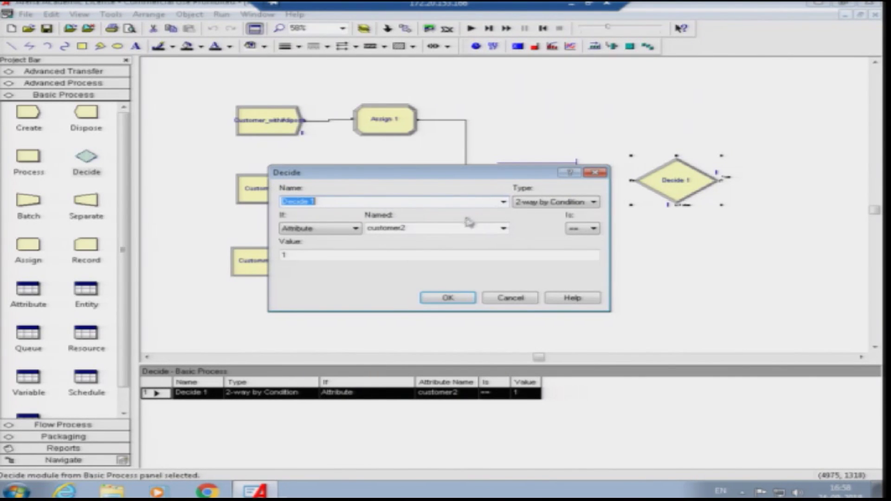
{"action": "left_click", "coordinate": [509, 299]}
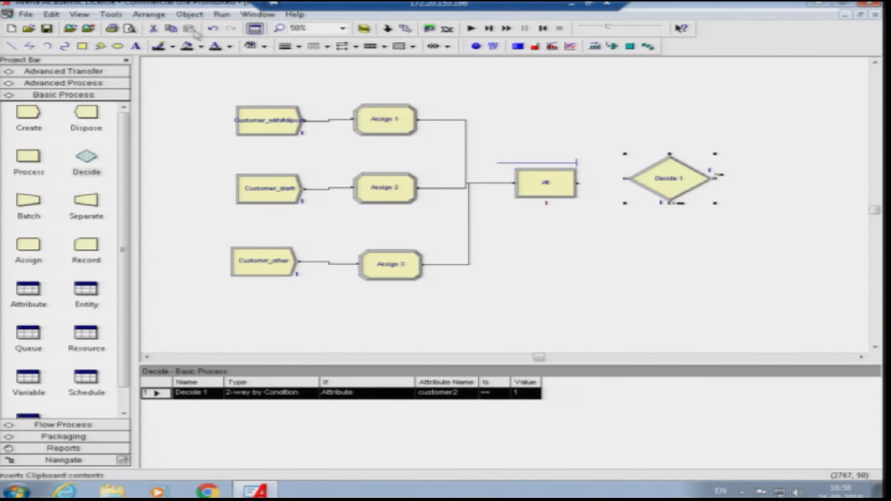
Step: Place a second Process module beside the True exit of Decide 1
{"action": "left_click", "coordinate": [23, 159]}
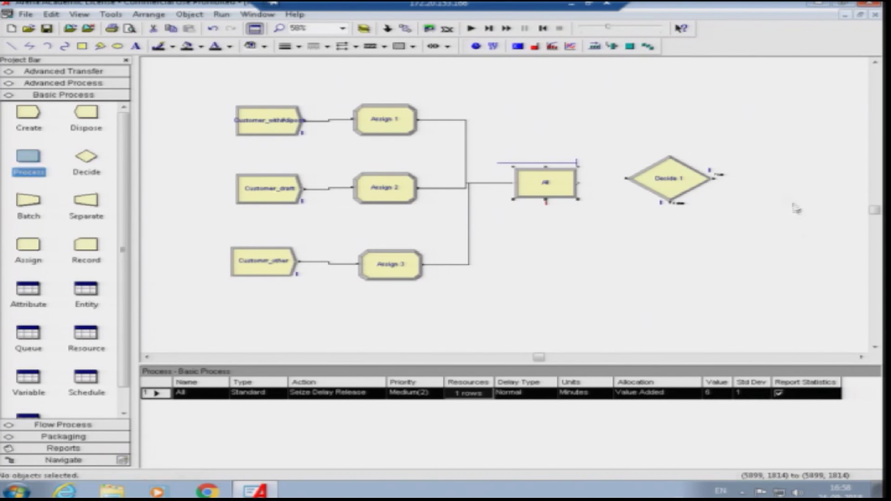
{"action": "left_click", "coordinate": [25, 160]}
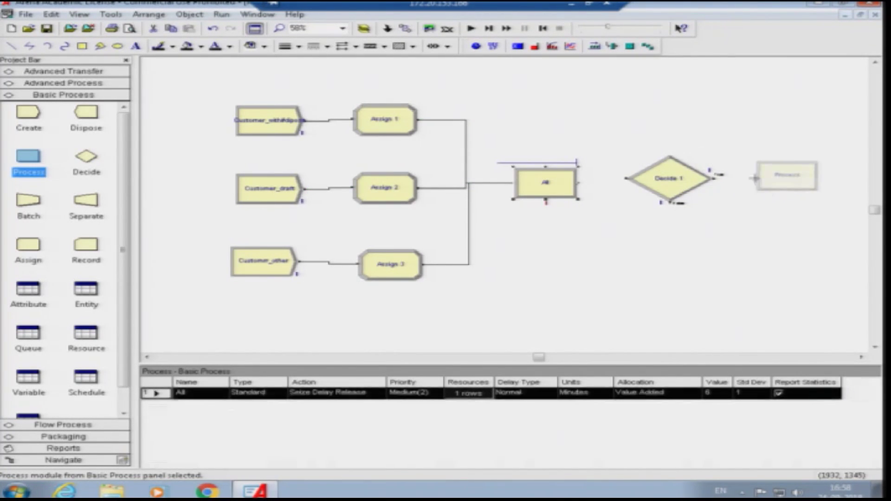
{"action": "left_click", "coordinate": [787, 176]}
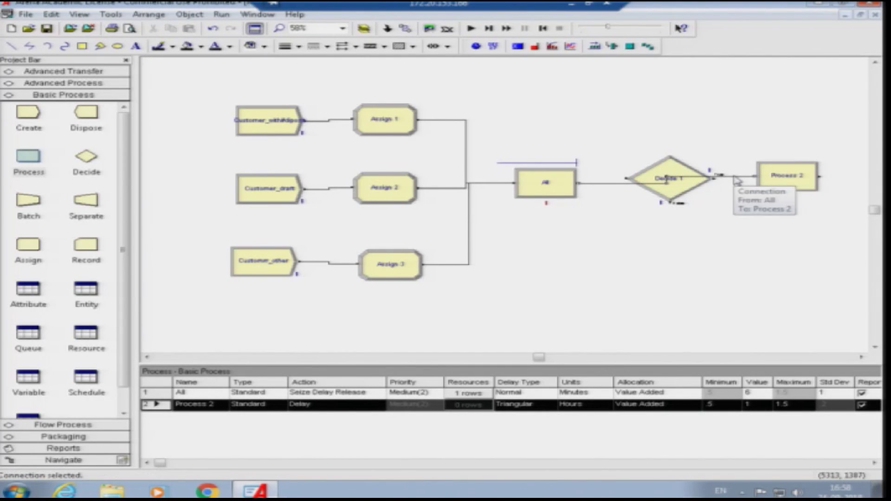
Step: Name the Process 2 module Signature and set its action to Seize Delay Release
{"action": "double_click", "coordinate": [768, 182]}
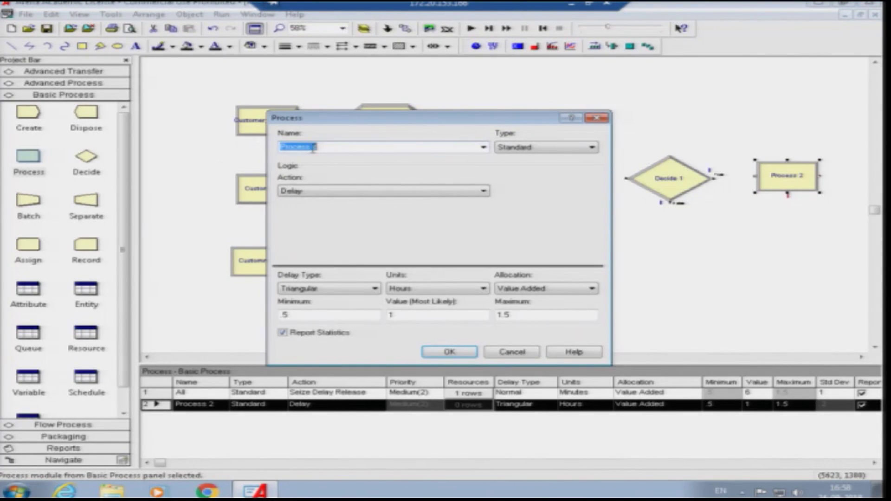
{"action": "type", "text": "Signature"}
{"action": "left_click", "coordinate": [318, 191]}
{"action": "left_click", "coordinate": [320, 217]}
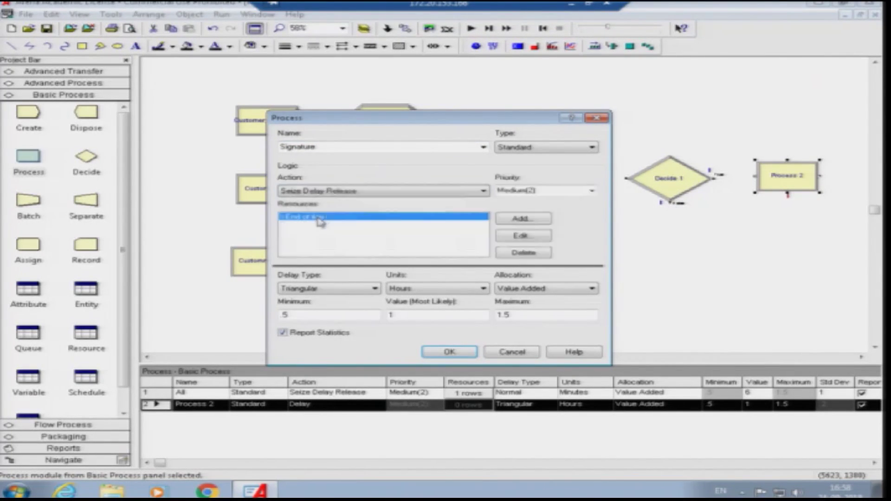
Step: Give the Signature process a Normal delay in minutes with a mean of 10 and a standard deviation of 2
{"action": "left_click", "coordinate": [299, 288]}
{"action": "left_click", "coordinate": [302, 307]}
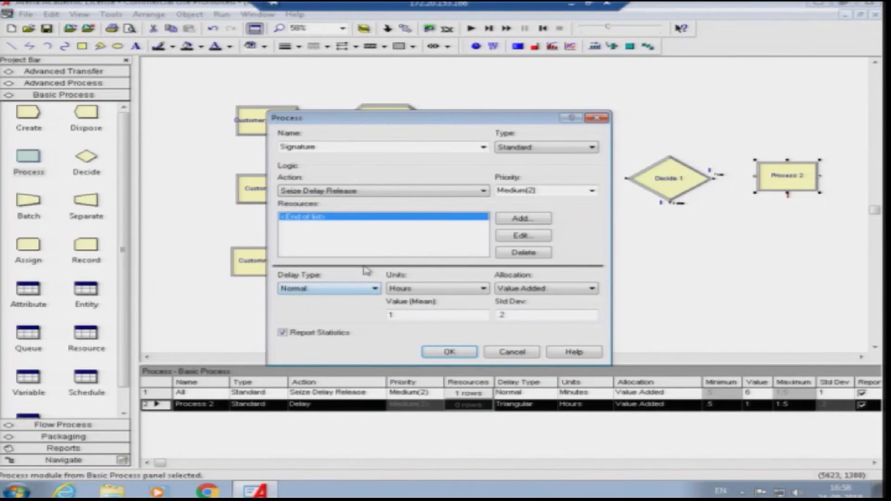
{"action": "left_click", "coordinate": [451, 292]}
{"action": "left_click", "coordinate": [433, 303]}
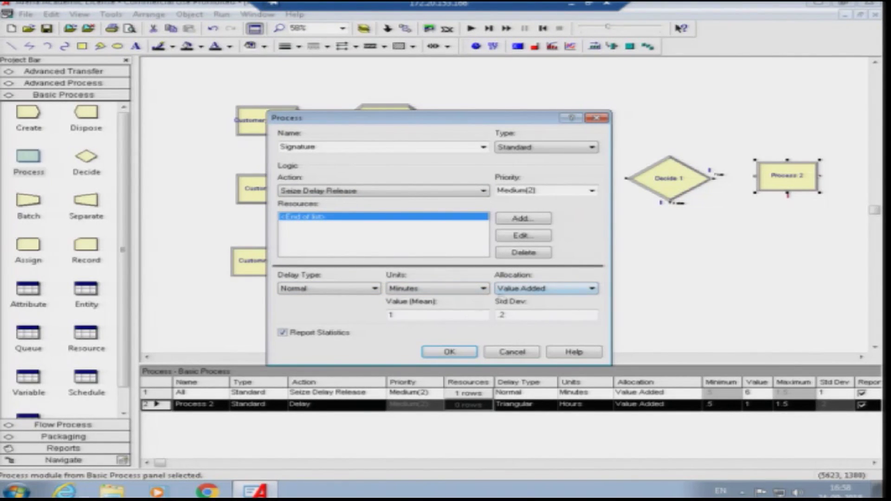
{"action": "left_click", "coordinate": [394, 315]}
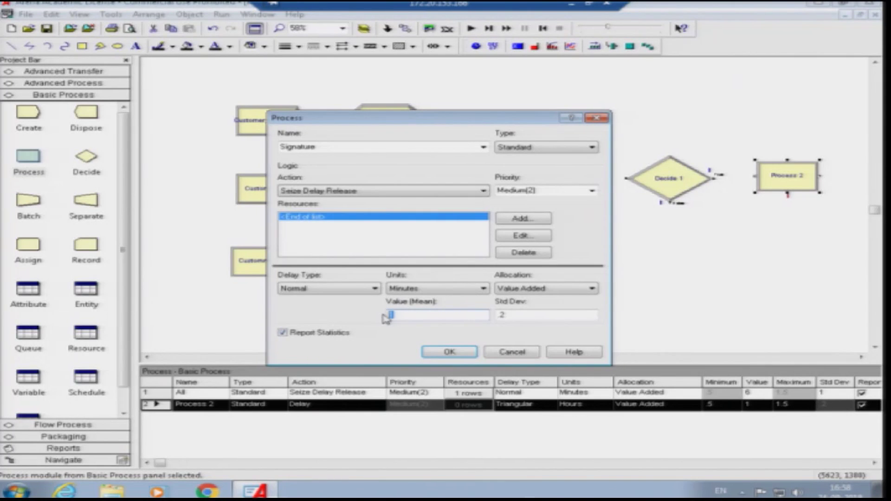
{"action": "type", "text": "0"}
{"action": "left_click", "coordinate": [521, 315]}
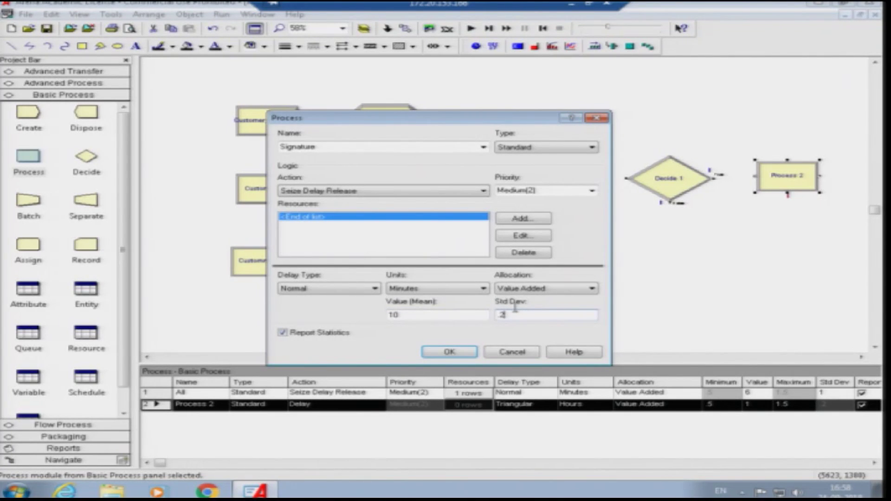
{"action": "type", "text": "2"}
{"action": "left_click", "coordinate": [449, 352]}
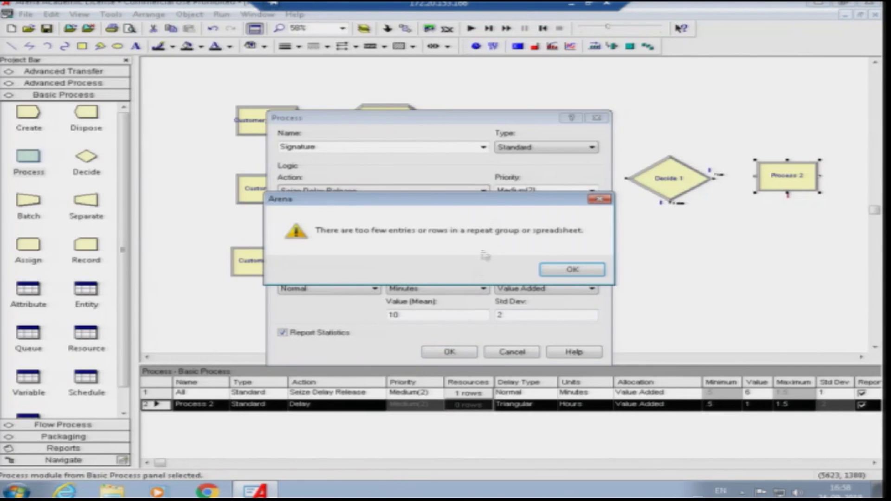
{"action": "left_click", "coordinate": [577, 269]}
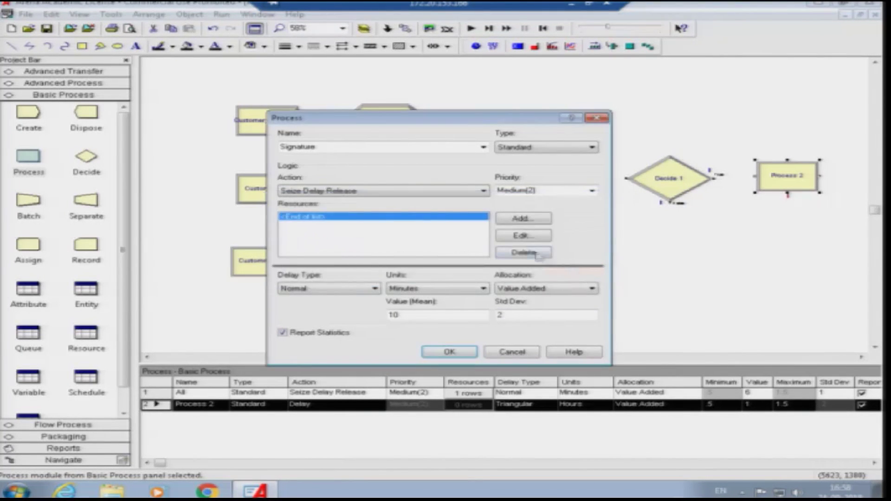
Step: Add the resource manager with quantity 1 to the Signature process and save its settings
{"action": "double_click", "coordinate": [415, 220]}
{"action": "type", "text": "manager"}
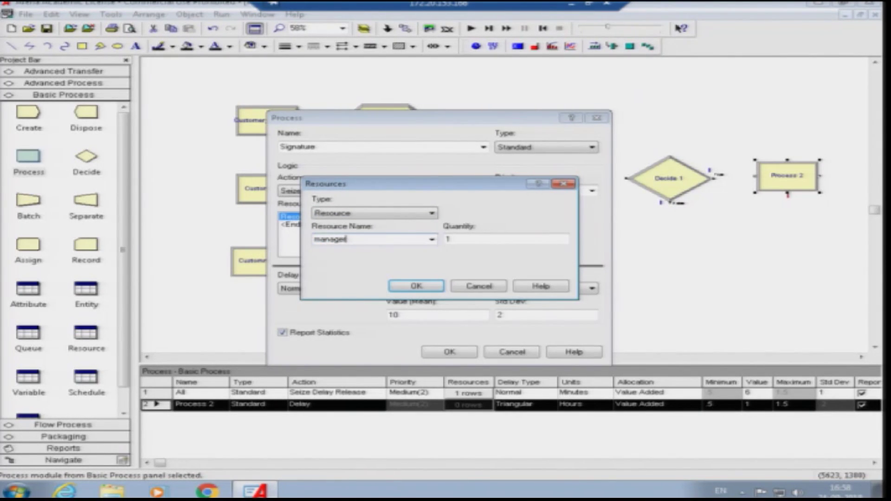
{"action": "left_click", "coordinate": [416, 286]}
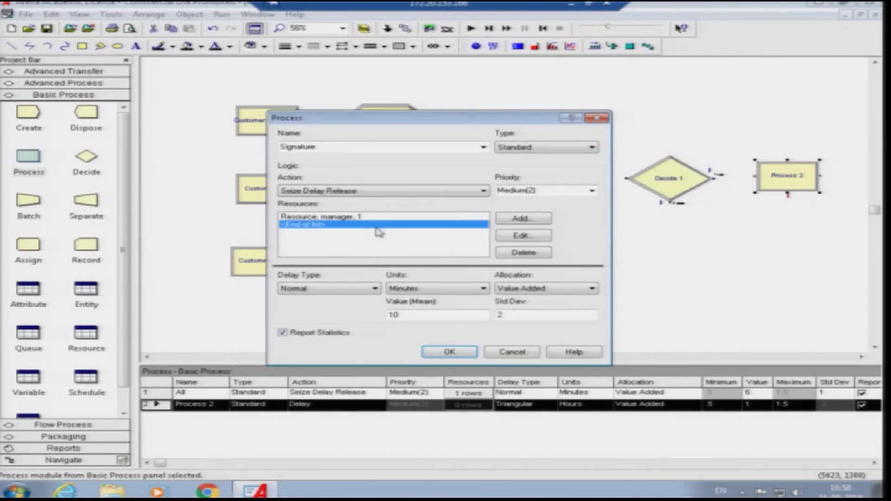
{"action": "key", "text": "Up"}
{"action": "left_click", "coordinate": [429, 289]}
{"action": "left_click", "coordinate": [425, 307]}
{"action": "left_click", "coordinate": [453, 352]}
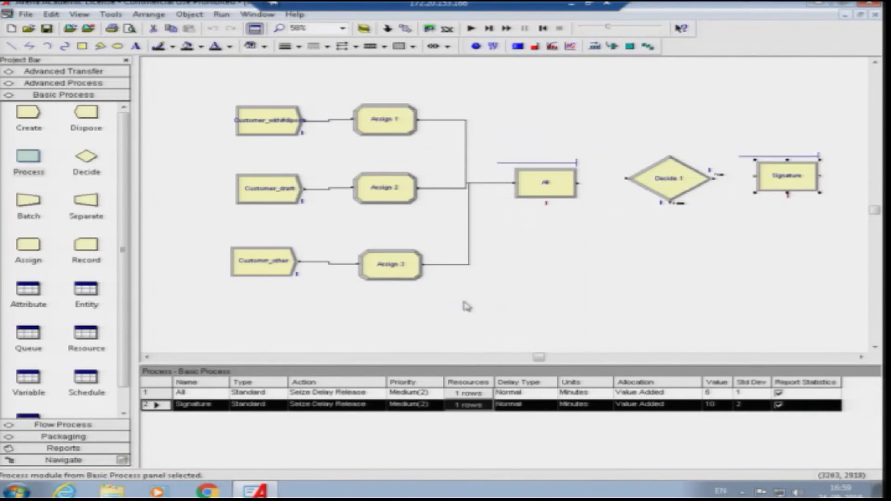
Step: Connect the All process to Decide 1, and the True exit of Decide 1 to the Signature process
{"action": "left_click", "coordinate": [405, 28]}
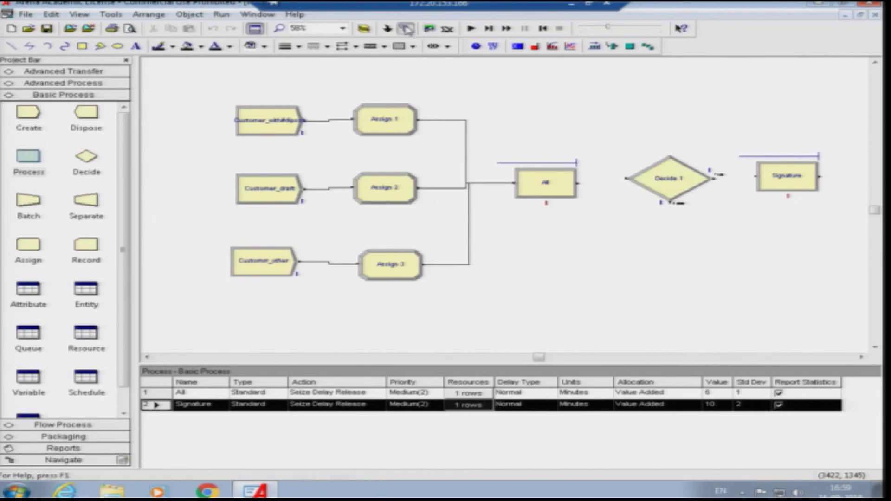
{"action": "left_click", "coordinate": [578, 182]}
{"action": "left_click", "coordinate": [626, 178]}
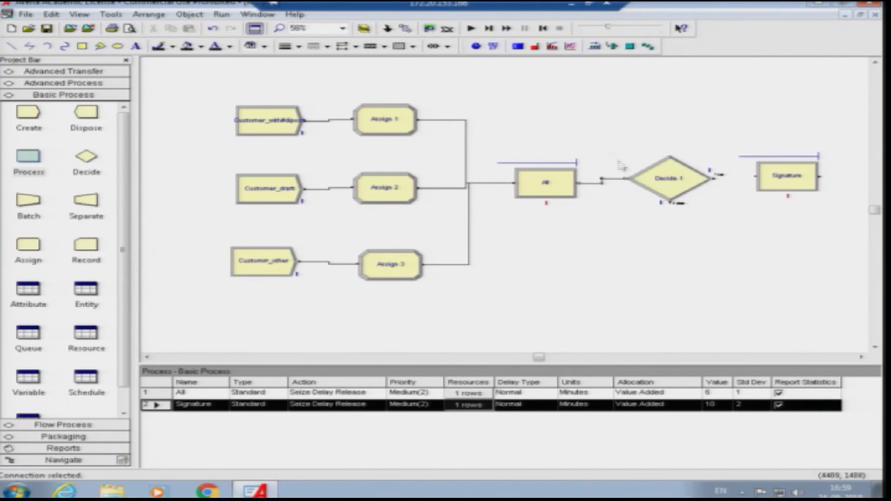
{"action": "left_click", "coordinate": [713, 178]}
{"action": "left_click", "coordinate": [756, 177]}
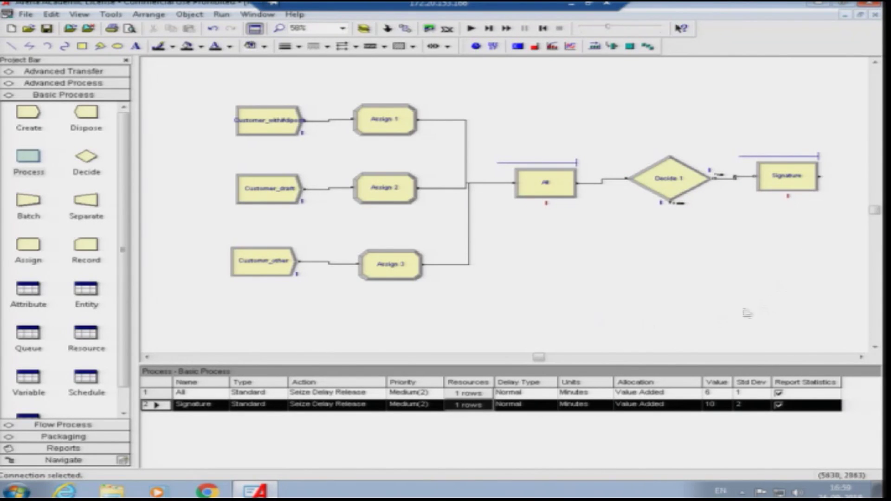
Step: Place a Dispose module after the Signature process and connect Signature to it
{"action": "left_click", "coordinate": [861, 357]}
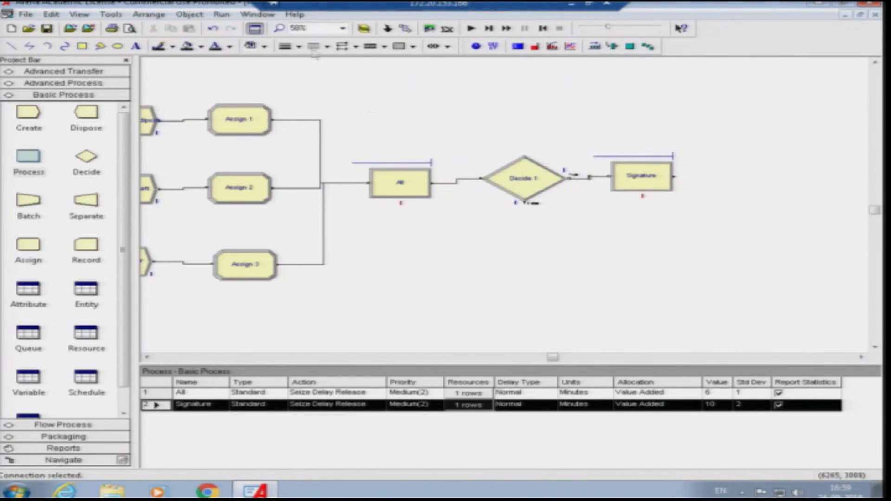
{"action": "left_click", "coordinate": [87, 119]}
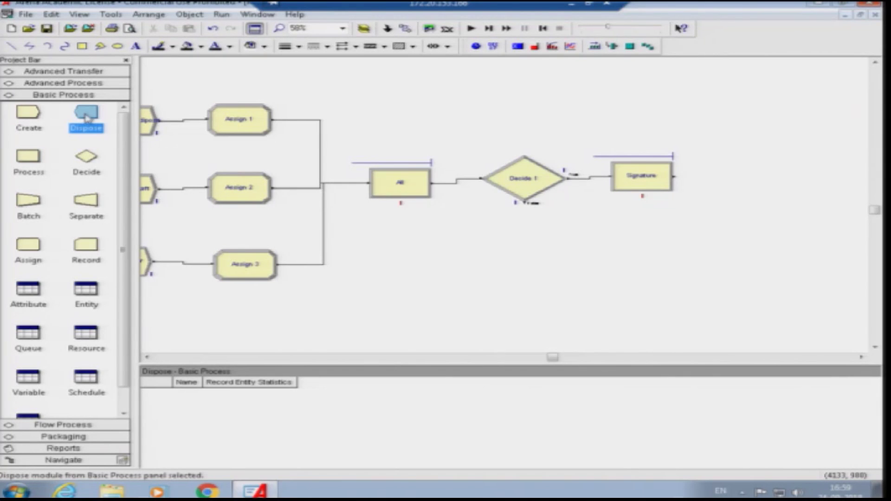
{"action": "left_click_drag", "start_coordinate": [126, 128], "coordinate": [745, 187]}
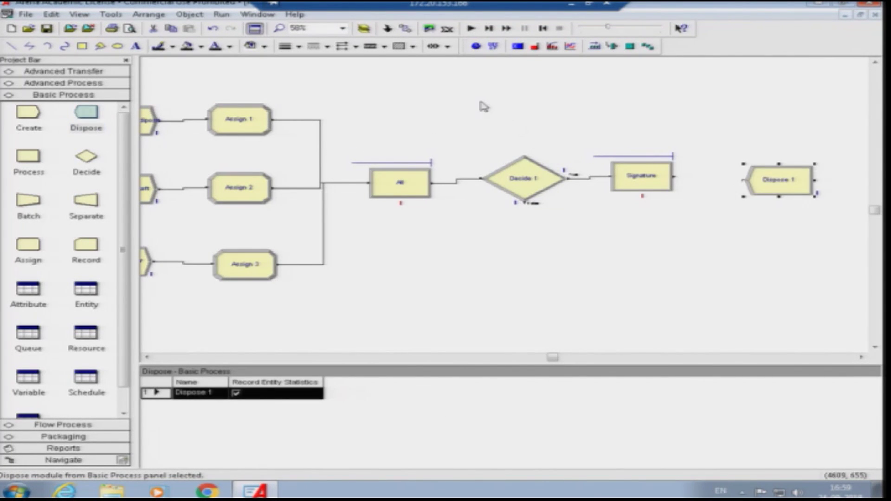
{"action": "left_click", "coordinate": [408, 30]}
{"action": "left_click", "coordinate": [674, 176]}
{"action": "left_click", "coordinate": [744, 178]}
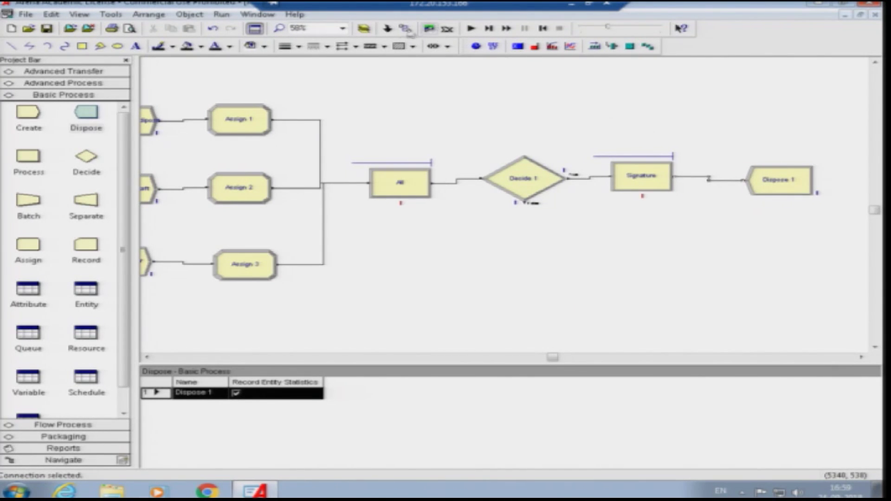
{"action": "left_click", "coordinate": [408, 30]}
{"action": "left_click", "coordinate": [525, 203]}
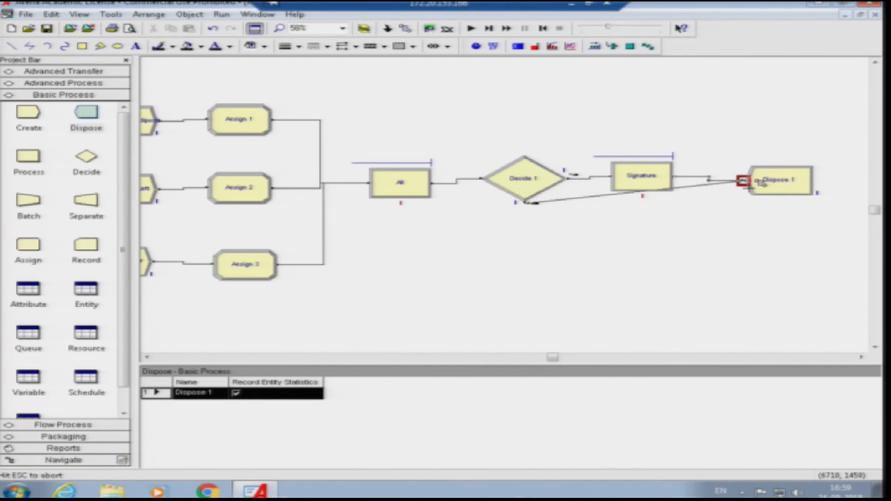
{"action": "key", "text": "Escape"}
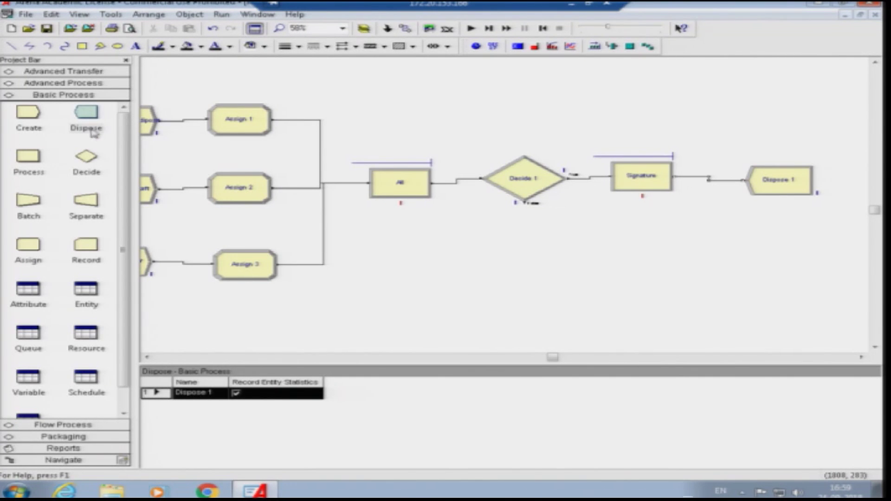
Step: Place a second Dispose module below the first and connect the False exit of Decide 1 to it
{"action": "left_click", "coordinate": [87, 116]}
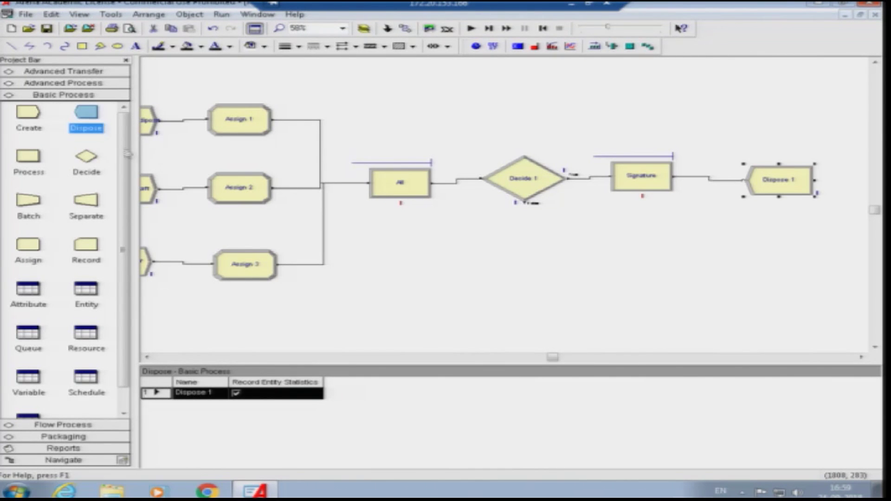
{"action": "left_click", "coordinate": [728, 253]}
{"action": "left_click", "coordinate": [88, 119]}
{"action": "left_click_drag", "start_coordinate": [238, 194], "coordinate": [751, 251]}
{"action": "left_click", "coordinate": [409, 28]}
{"action": "left_click", "coordinate": [526, 203]}
{"action": "left_click", "coordinate": [749, 250]}
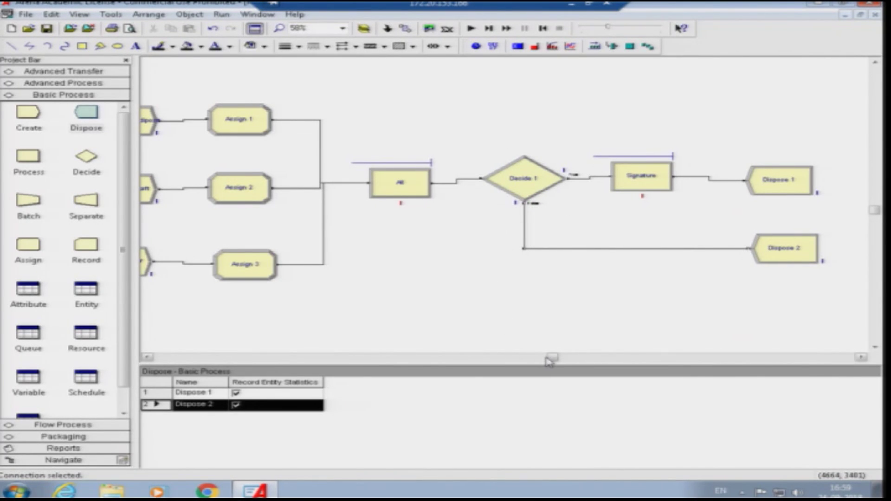
Step: Rename the Dispose module after Signature as exit1 and the one on the False branch as exit2
{"action": "mouse_move", "coordinate": [554, 358]}
{"action": "left_mouse_down"}
{"action": "mouse_move", "coordinate": [528, 359]}
{"action": "mouse_move", "coordinate": [628, 360]}
{"action": "mouse_move", "coordinate": [539, 359]}
{"action": "mouse_move", "coordinate": [565, 358]}
{"action": "mouse_move", "coordinate": [552, 359]}
{"action": "left_mouse_up"}
{"action": "left_click", "coordinate": [830, 184]}
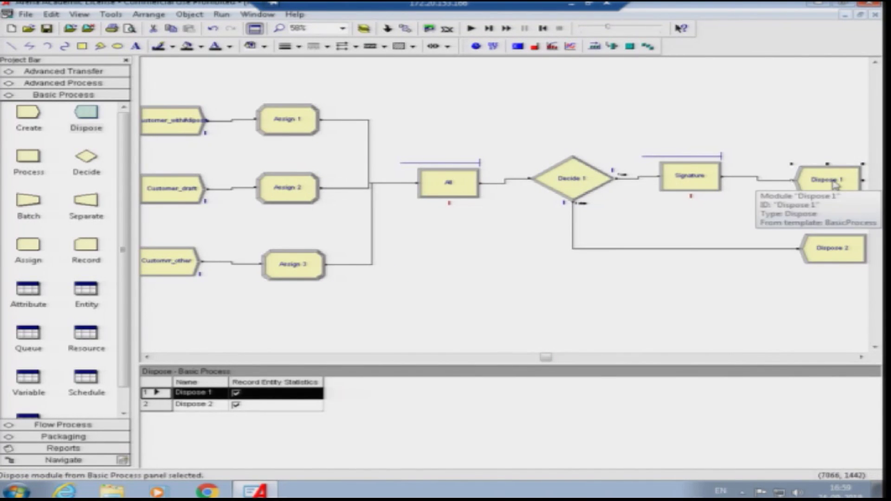
{"action": "double_click", "coordinate": [831, 184]}
{"action": "type", "text": "exit1"}
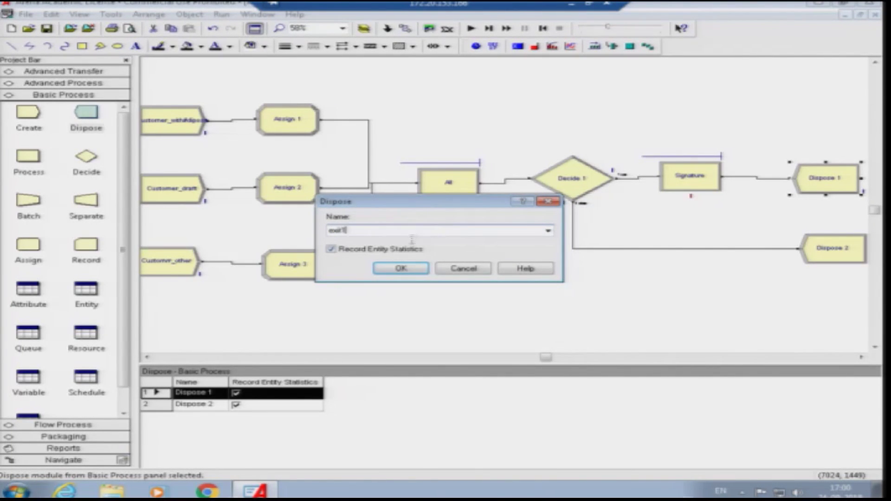
{"action": "left_click", "coordinate": [401, 268]}
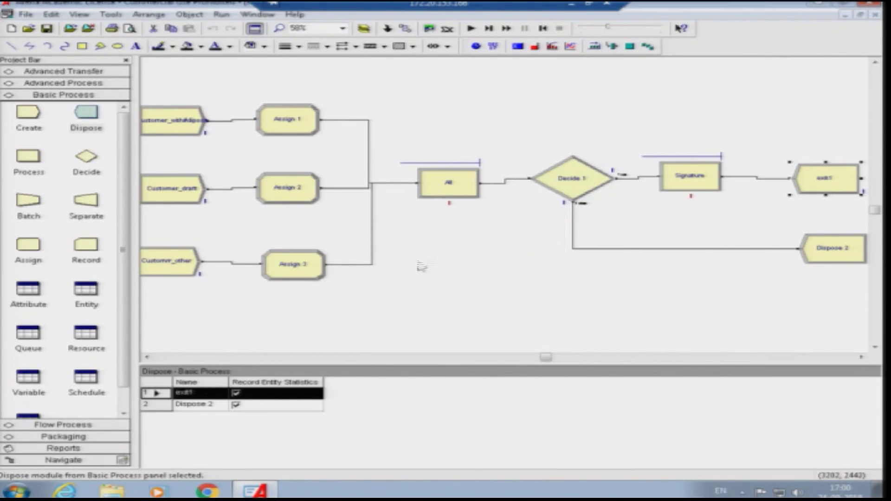
{"action": "double_click", "coordinate": [831, 253]}
{"action": "type", "text": "exit2"}
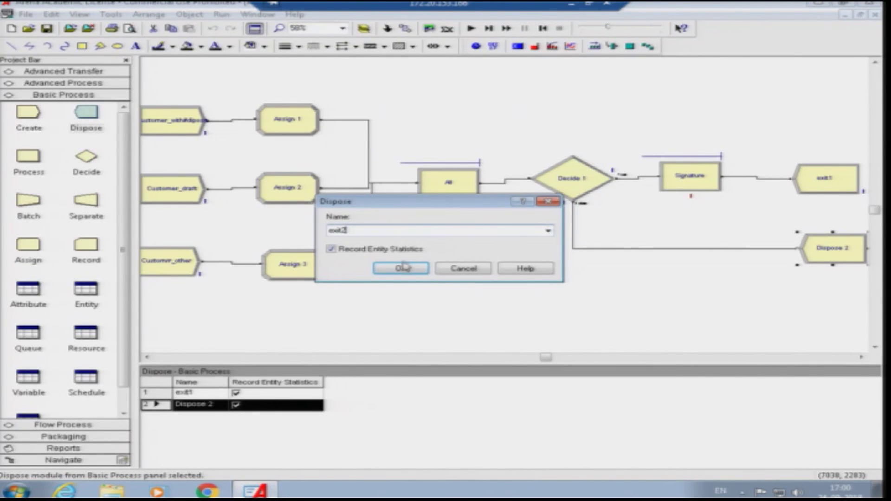
{"action": "left_click", "coordinate": [401, 269]}
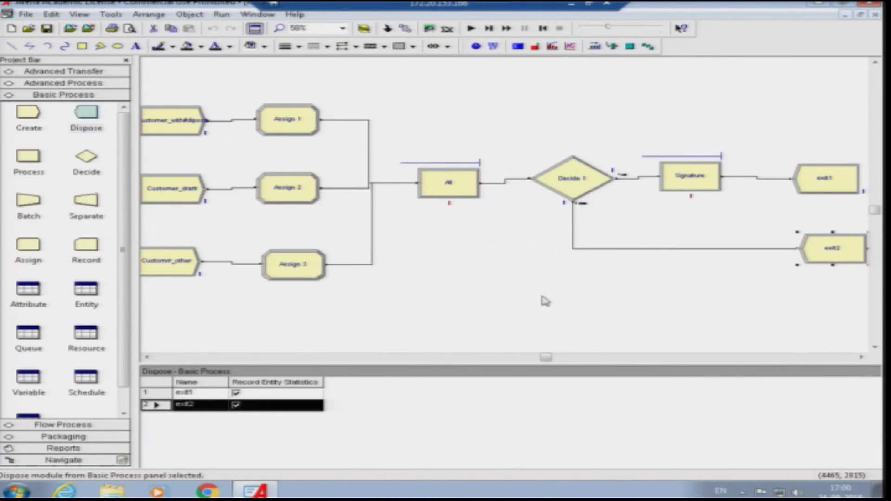
Step: Check the All process's settings, and set the capacity of its window resource to 3
{"action": "mouse_move", "coordinate": [553, 357]}
{"action": "left_mouse_down"}
{"action": "mouse_move", "coordinate": [528, 358]}
{"action": "mouse_move", "coordinate": [555, 358]}
{"action": "left_mouse_up"}
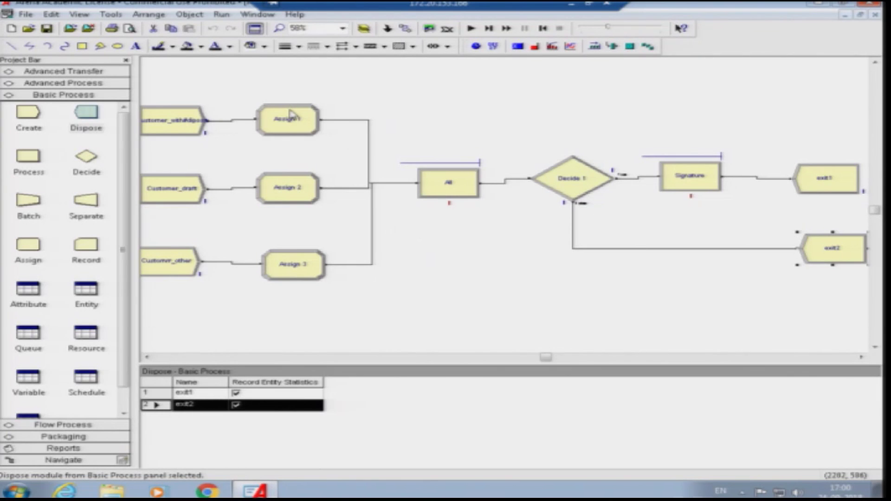
{"action": "double_click", "coordinate": [438, 188]}
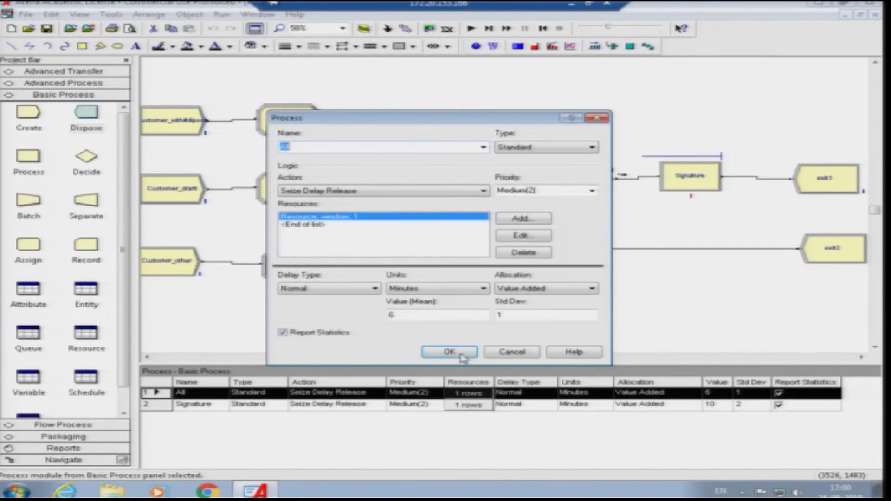
{"action": "left_click", "coordinate": [449, 351]}
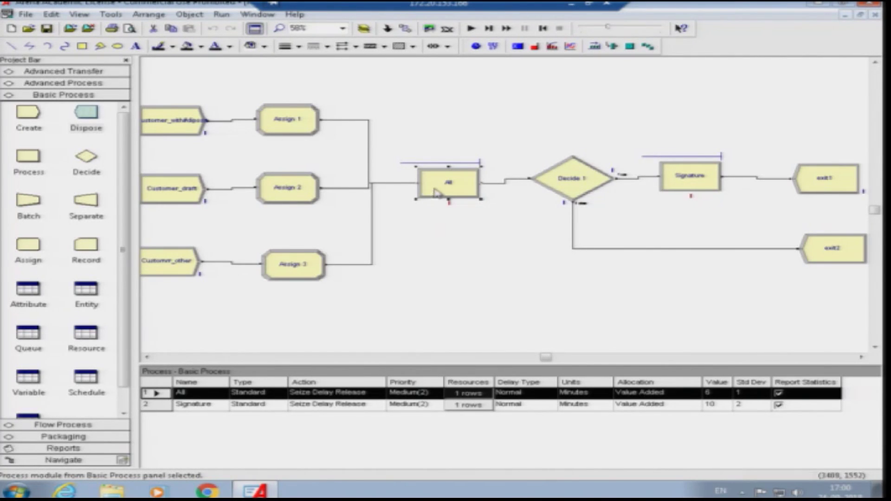
{"action": "double_click", "coordinate": [432, 192]}
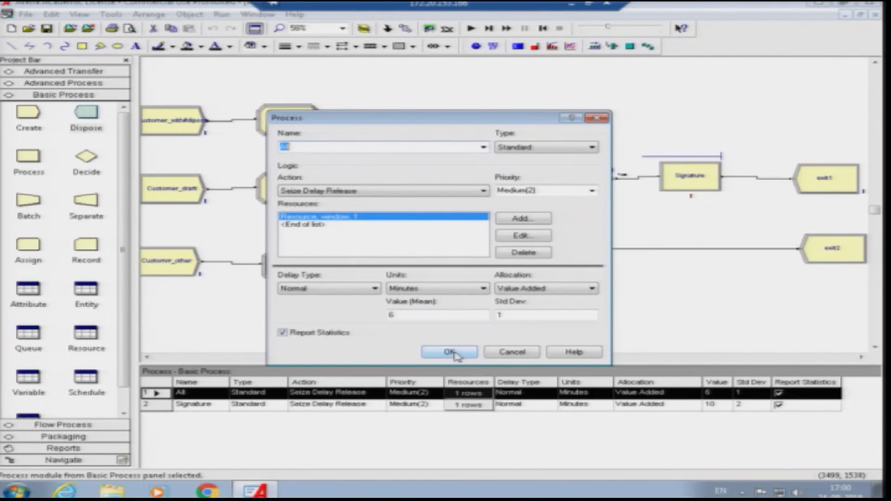
{"action": "left_click", "coordinate": [450, 352]}
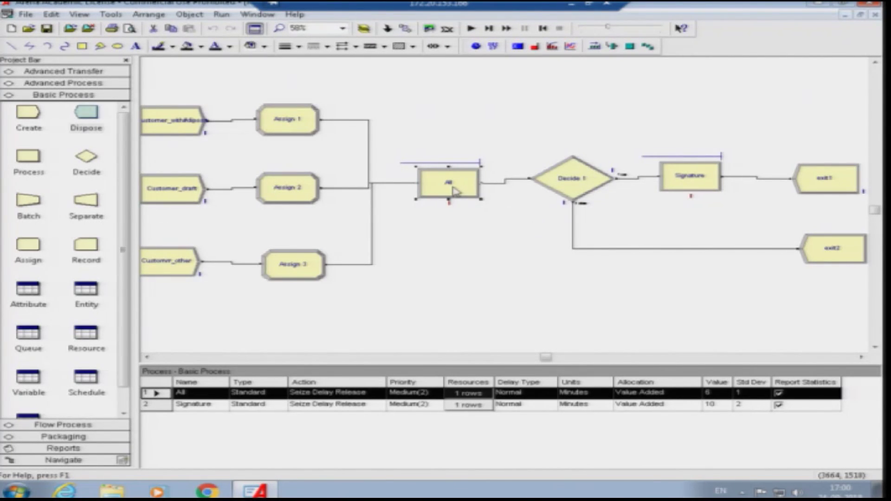
{"action": "left_click", "coordinate": [88, 334]}
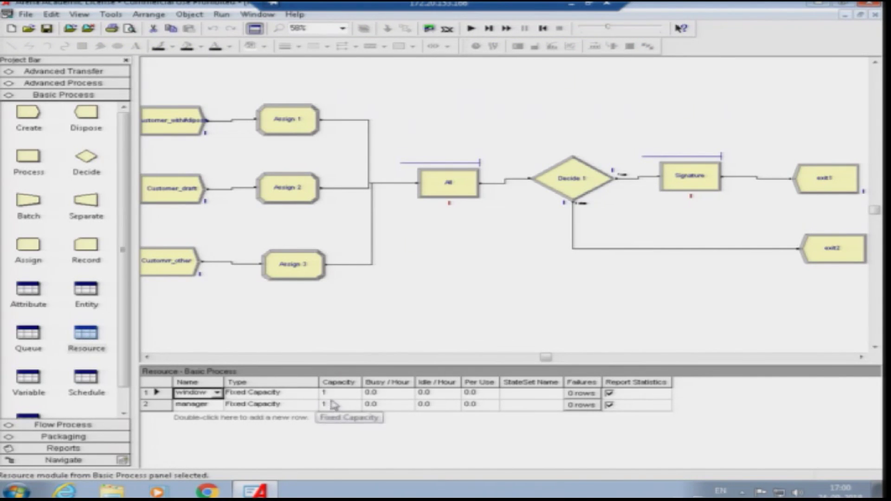
{"action": "left_click", "coordinate": [331, 394]}
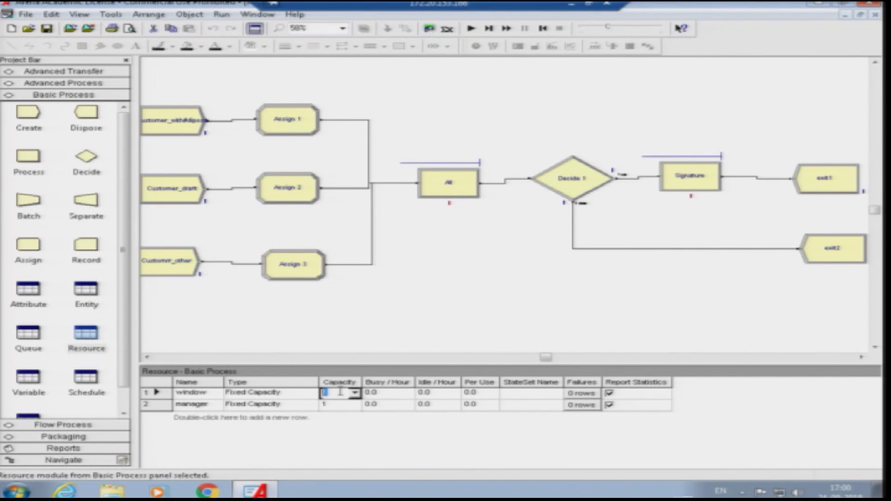
{"action": "left_click", "coordinate": [406, 327]}
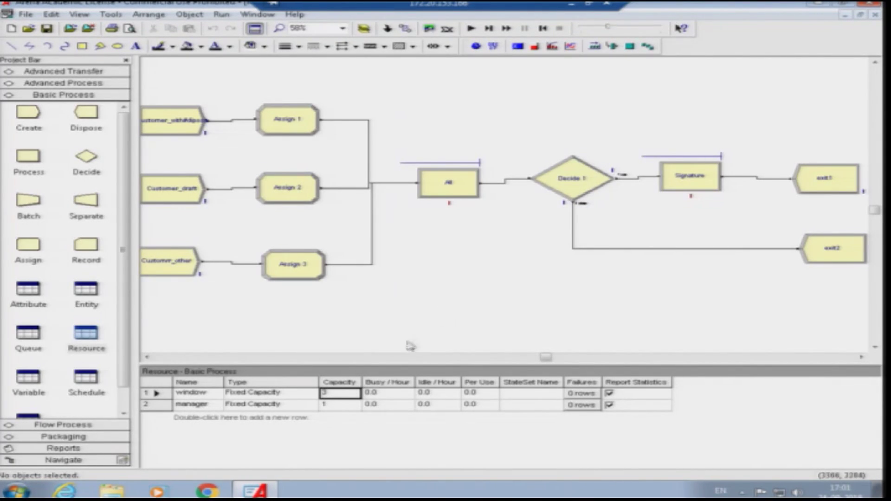
Step: Configure the run setup with a replication length of 240 hours and 8 hours per day
{"action": "left_click", "coordinate": [376, 424]}
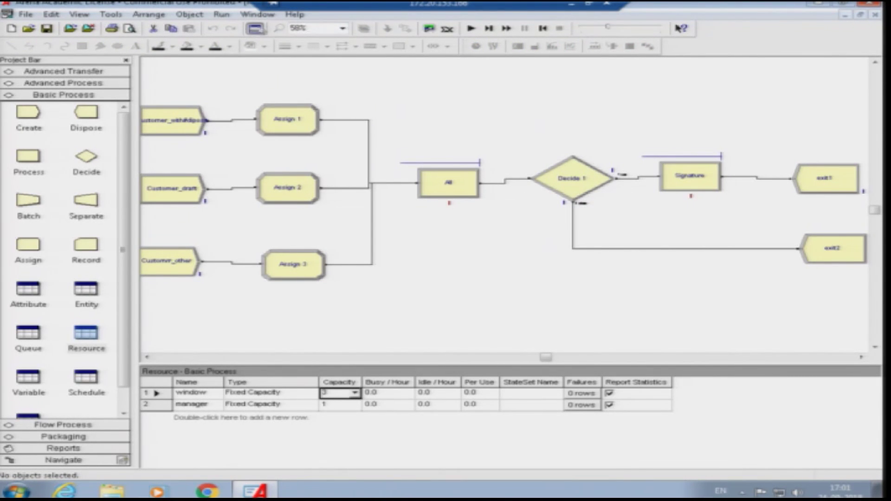
{"action": "left_click", "coordinate": [224, 16]}
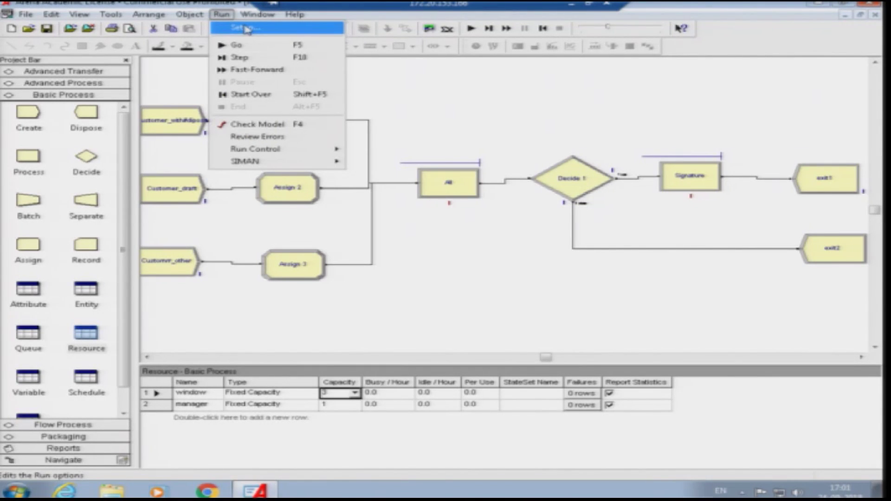
{"action": "left_click", "coordinate": [246, 29]}
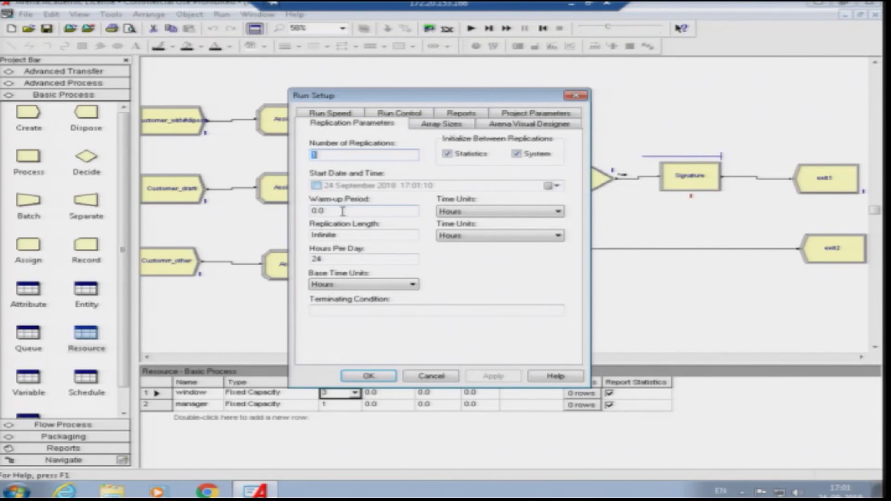
{"action": "left_click_drag", "start_coordinate": [353, 236], "coordinate": [312, 234]}
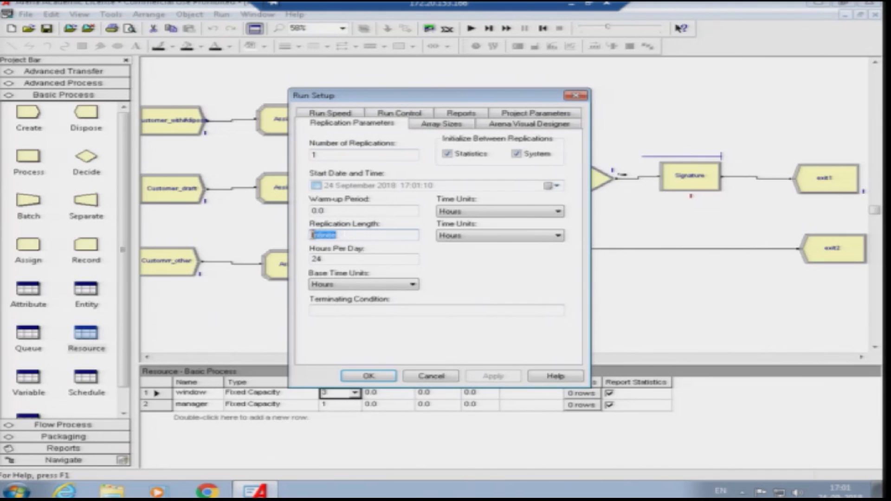
{"action": "type", "text": "3"}
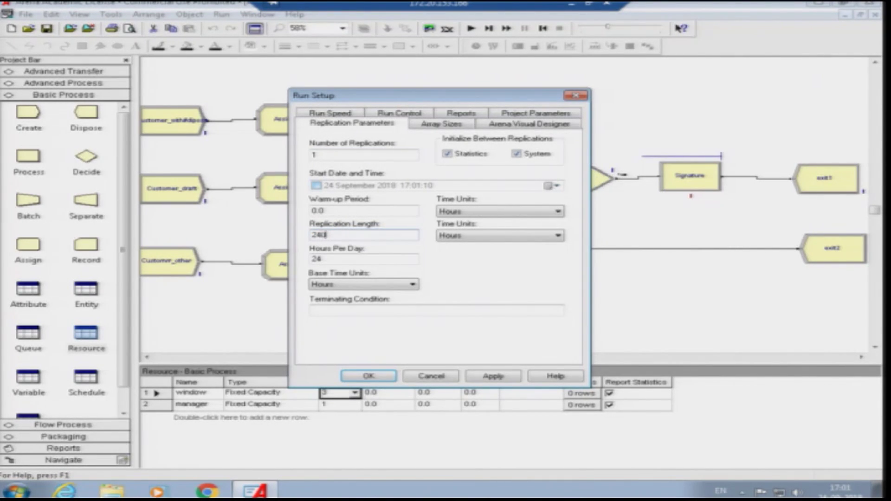
{"action": "double_click", "coordinate": [337, 258]}
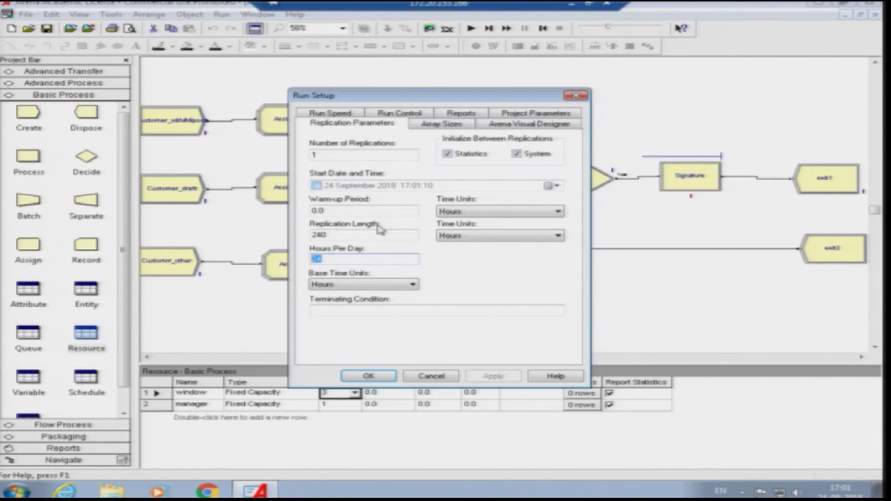
{"action": "type", "text": "8"}
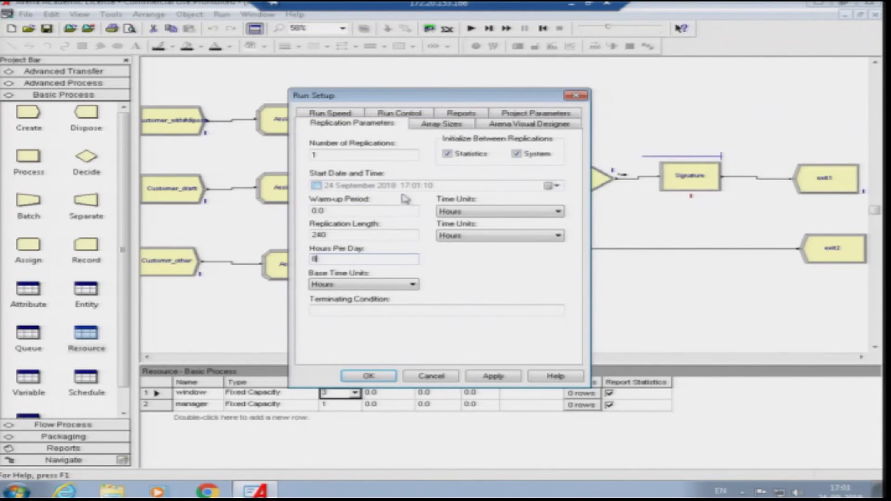
{"action": "left_click", "coordinate": [366, 376]}
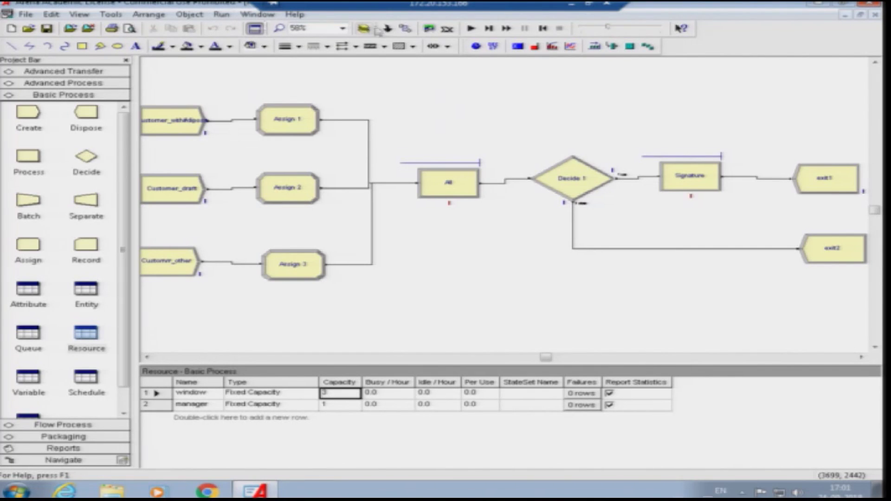
Step: Run the simulation to completion with the animation speed raised to the maximum, and open the results report
{"action": "left_click", "coordinate": [469, 29]}
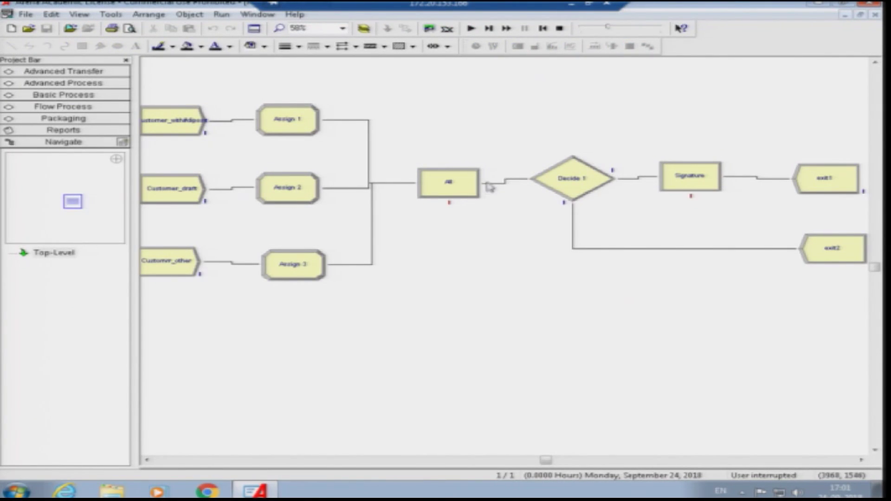
{"action": "left_click_drag", "start_coordinate": [546, 460], "coordinate": [579, 465]}
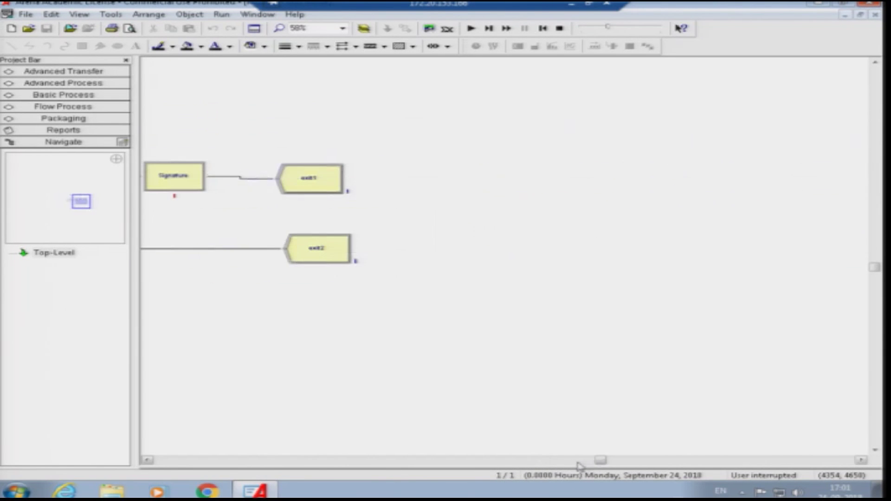
{"action": "left_click", "coordinate": [470, 28]}
{"action": "left_click_drag", "start_coordinate": [601, 460], "coordinate": [552, 461]}
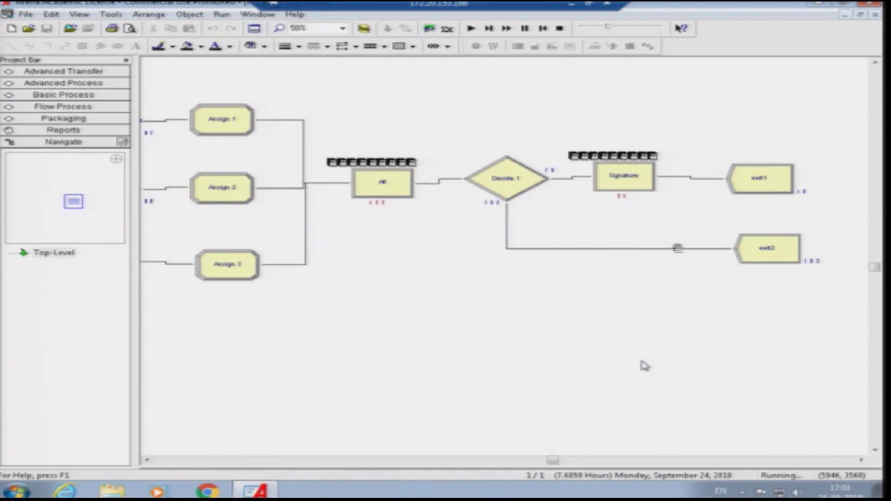
{"action": "left_click_drag", "start_coordinate": [611, 28], "coordinate": [664, 28]}
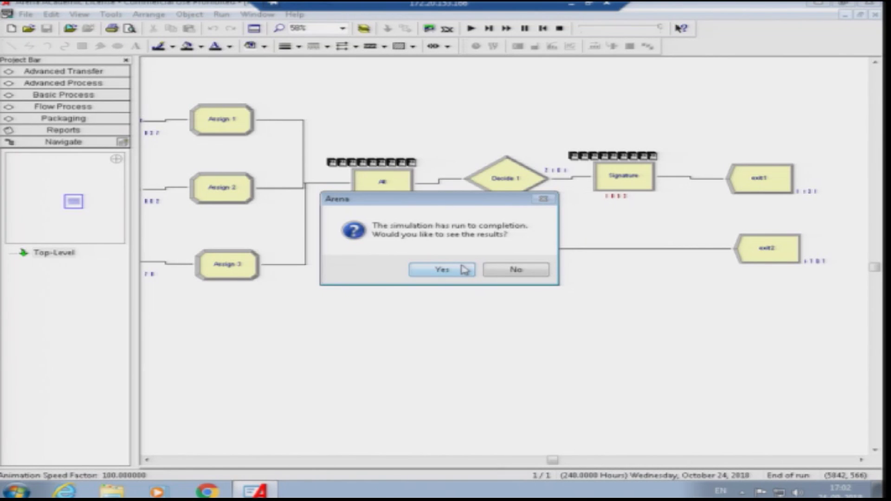
{"action": "left_click", "coordinate": [442, 270]}
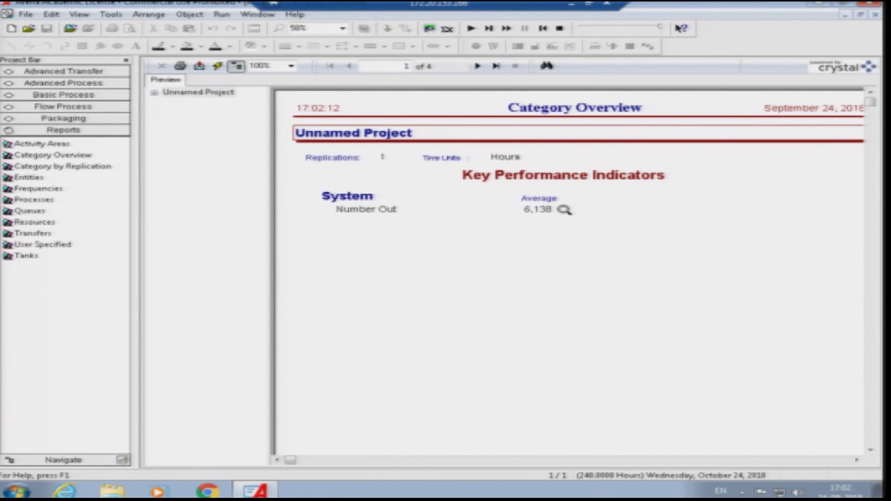
Step: Examine the report's Entity section for the times, number in, number out and WIP
{"action": "left_click", "coordinate": [197, 93]}
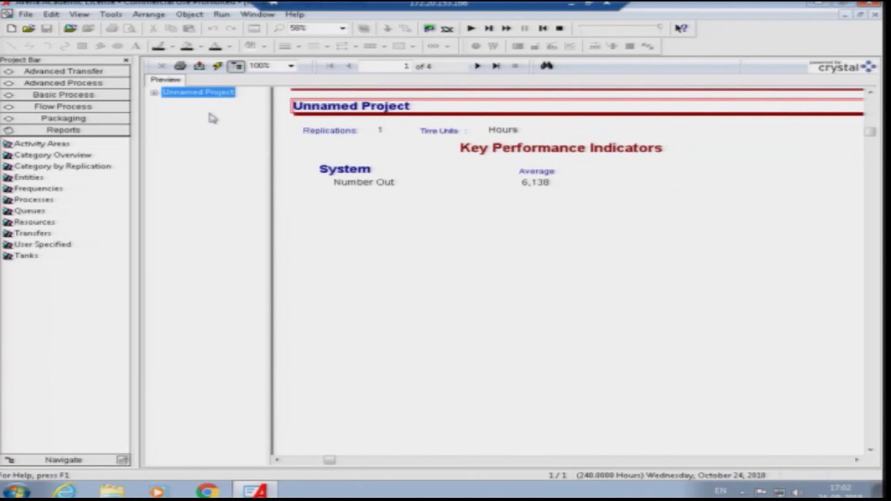
{"action": "left_click", "coordinate": [155, 93]}
{"action": "left_click", "coordinate": [186, 105]}
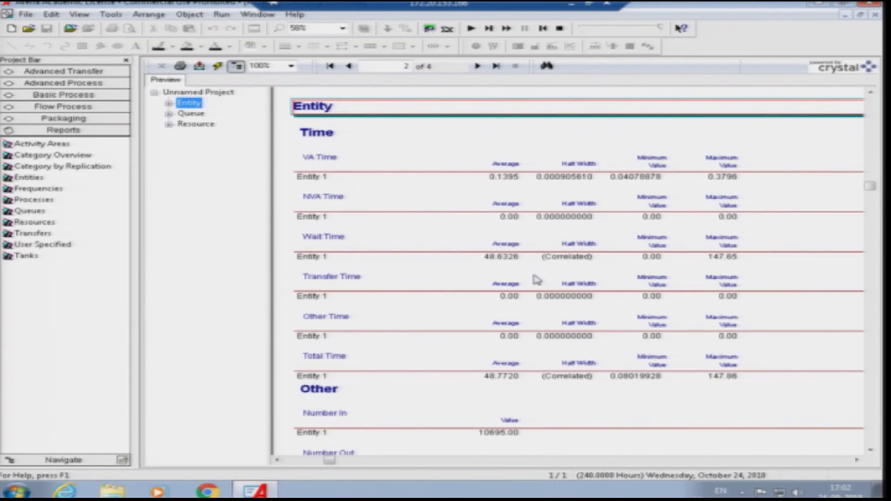
{"action": "left_click", "coordinate": [869, 450]}
{"action": "left_click", "coordinate": [869, 449]}
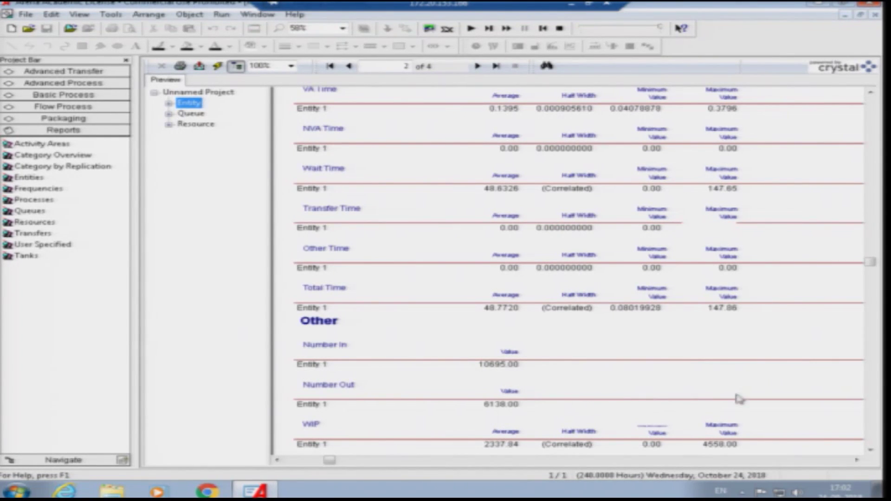
{"action": "left_click_drag", "start_coordinate": [871, 451], "coordinate": [872, 322]}
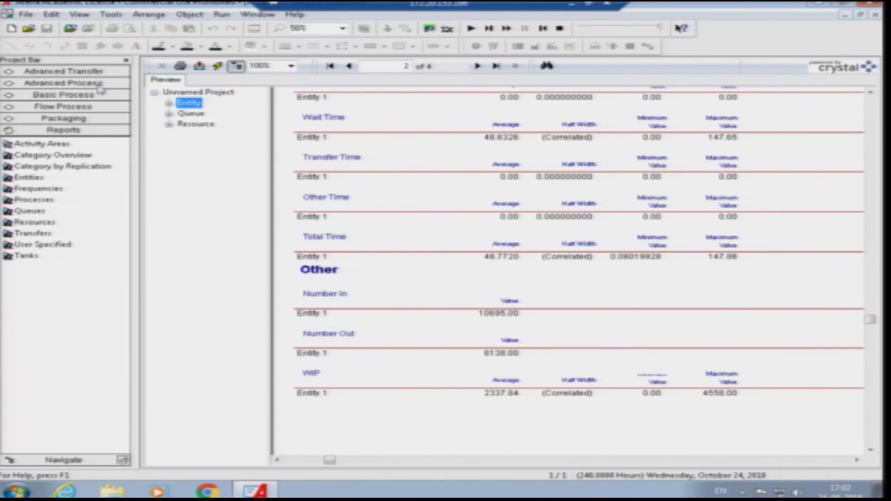
Step: Review the waiting times in the Queue section and the utilization in the Resource section, and close the report
{"action": "left_click", "coordinate": [188, 115]}
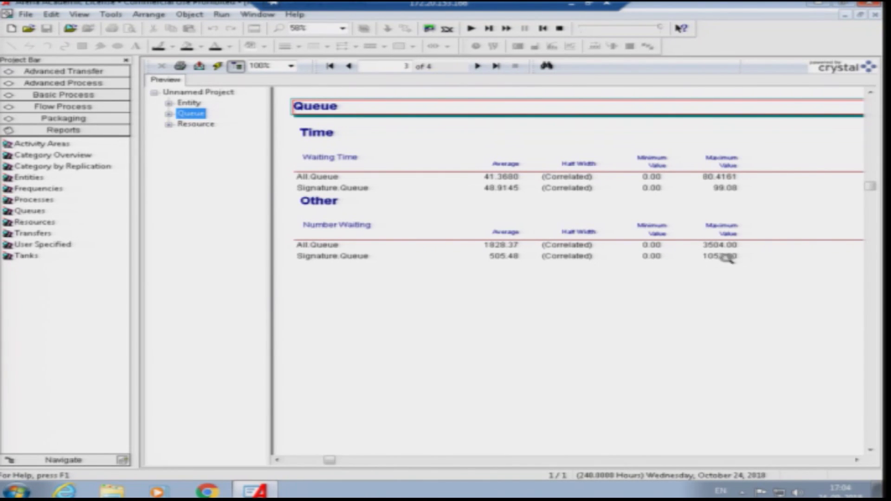
{"action": "left_click", "coordinate": [195, 124]}
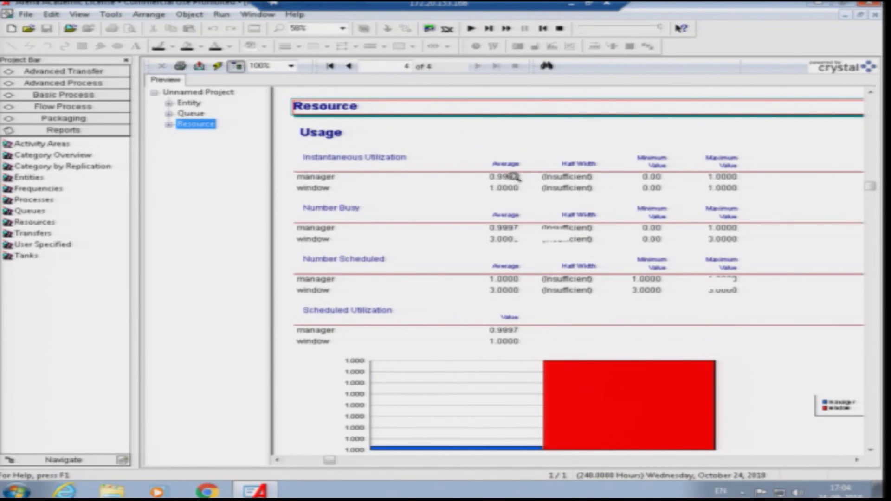
{"action": "left_click", "coordinate": [874, 17]}
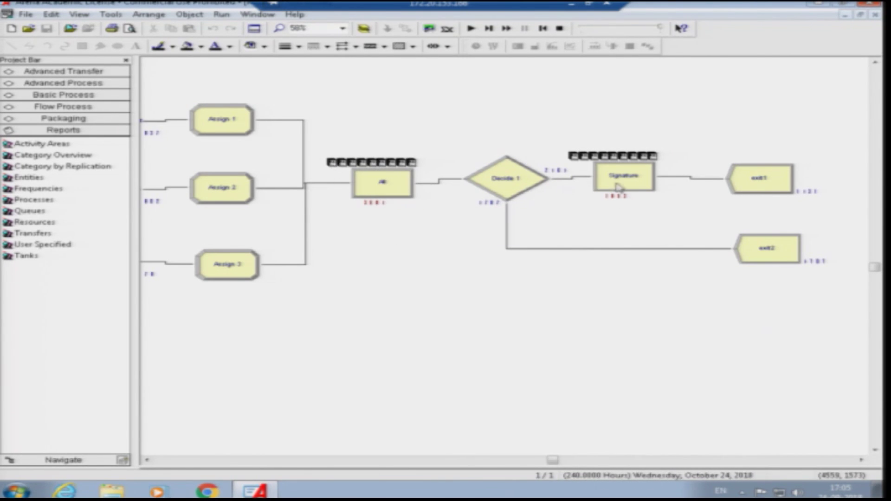
Step: End the run and set the resource capacities to 4 for window and 2 for manager
{"action": "left_click", "coordinate": [560, 29]}
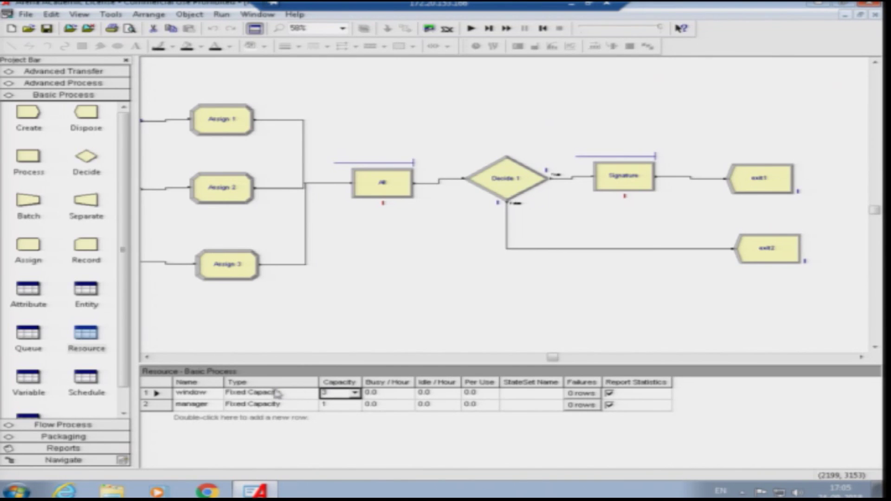
{"action": "left_click", "coordinate": [78, 337]}
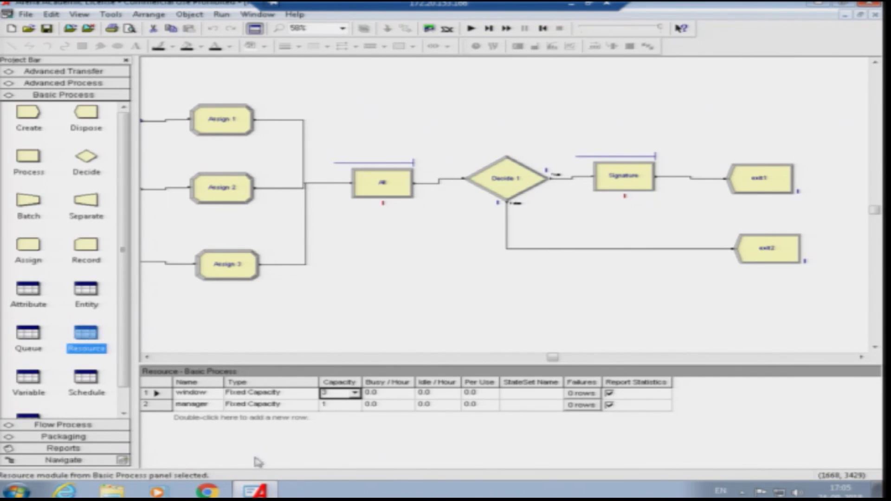
{"action": "left_click", "coordinate": [330, 393]}
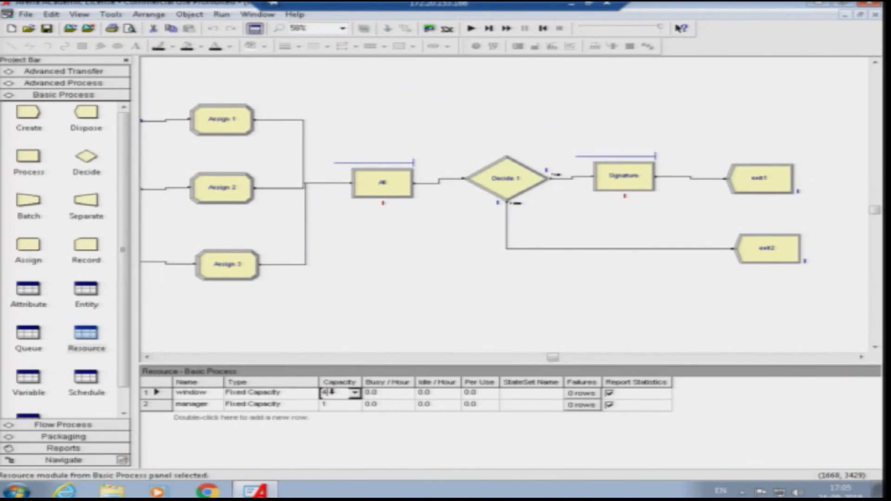
{"action": "left_click", "coordinate": [343, 405]}
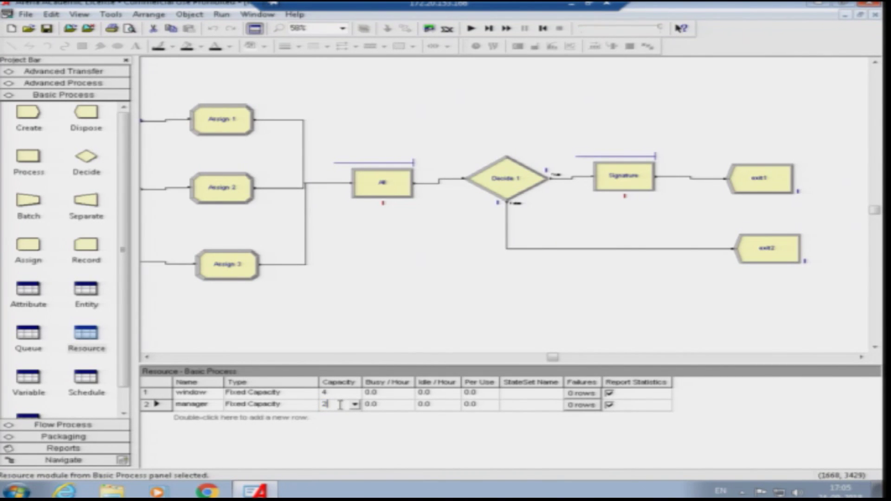
{"action": "left_click", "coordinate": [396, 311]}
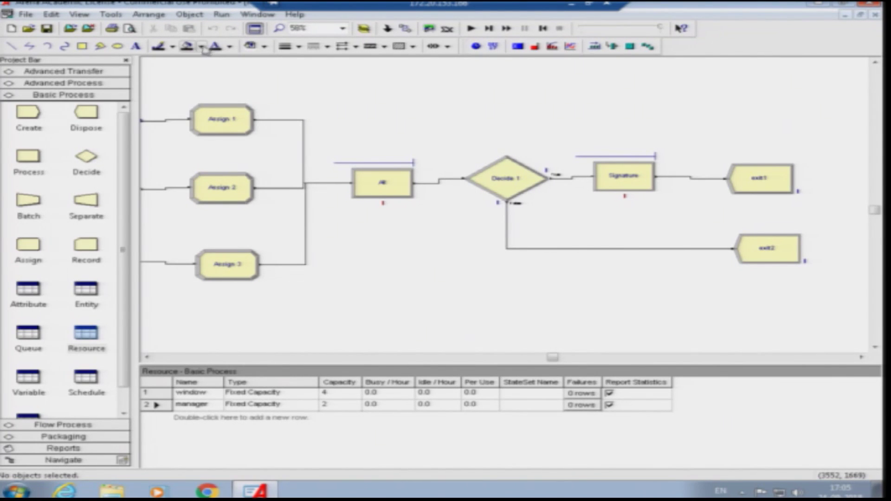
Step: Run the simulation with the changed capacities and examine the Entity times, number in, number out and WIP in the results report
{"action": "left_click", "coordinate": [472, 29]}
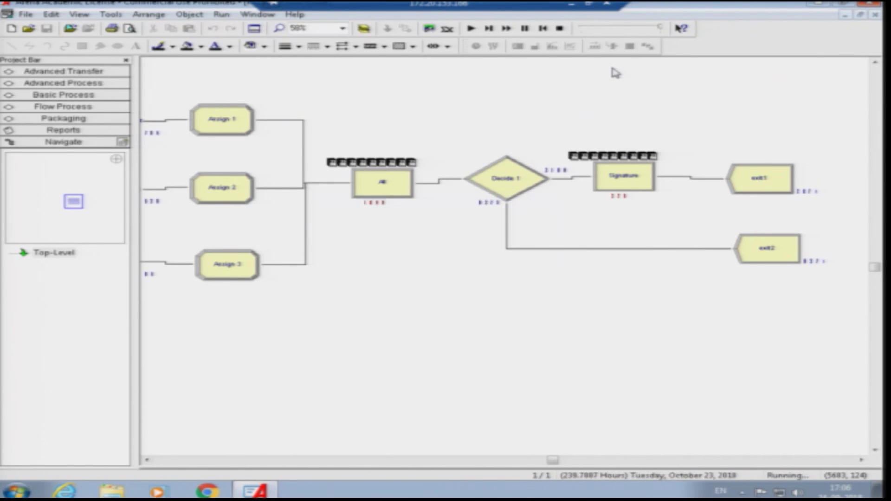
{"action": "left_click", "coordinate": [448, 269]}
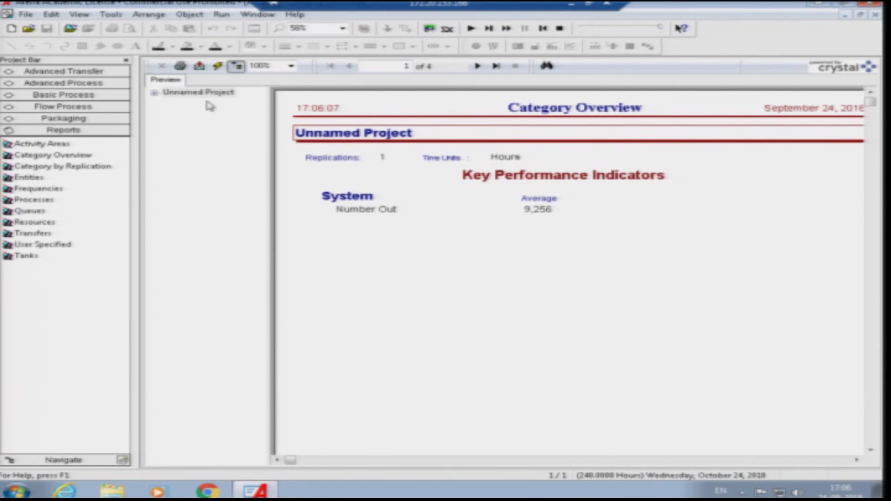
{"action": "left_click", "coordinate": [155, 93]}
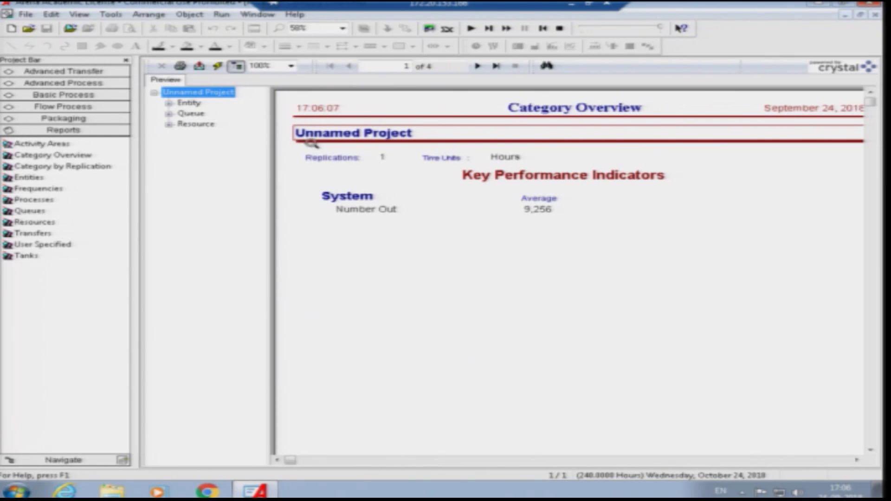
{"action": "left_click", "coordinate": [189, 103]}
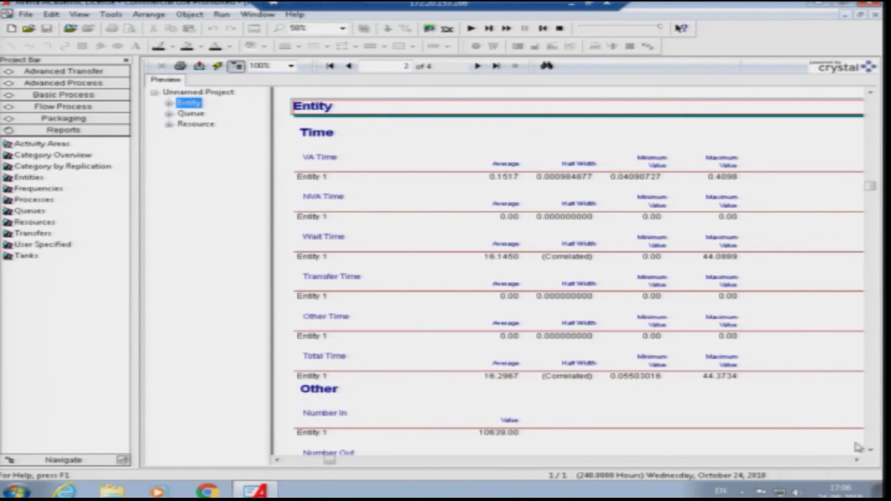
{"action": "left_click", "coordinate": [871, 449]}
{"action": "left_click", "coordinate": [870, 449]}
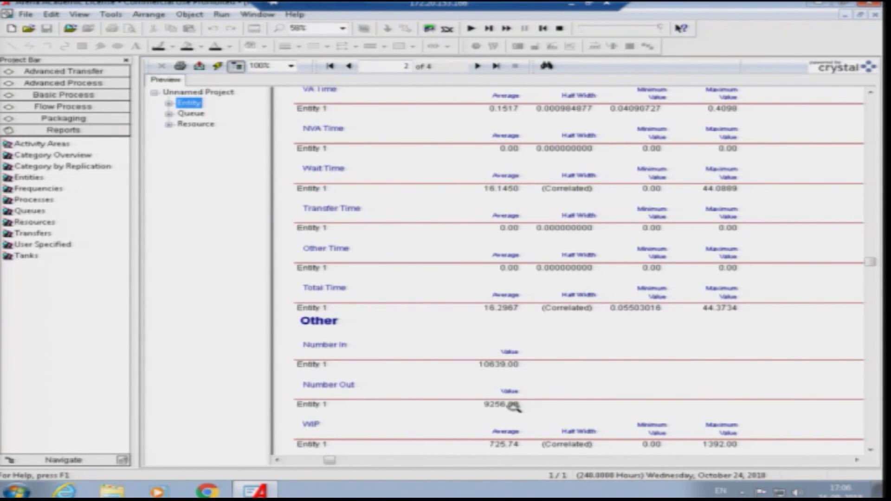
{"action": "left_click", "coordinate": [870, 450]}
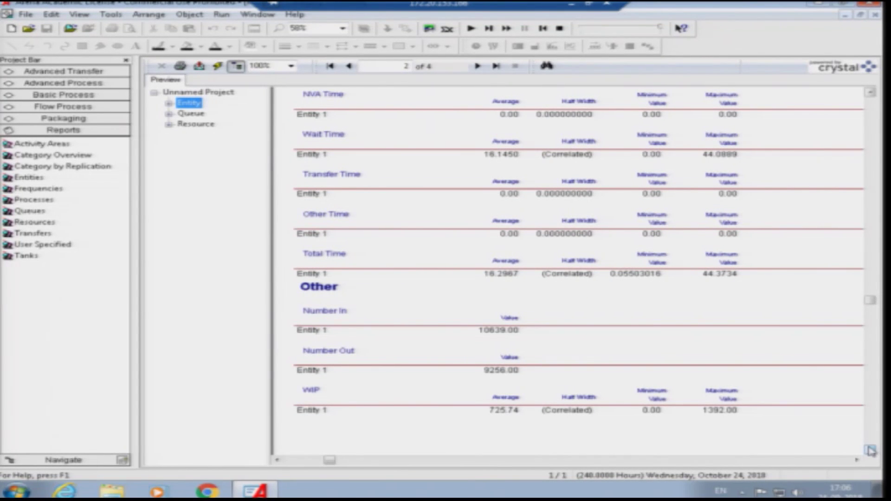
Step: Examine the Queue waiting statistics and the manager and window utilization for the second run, and close its report
{"action": "left_click", "coordinate": [170, 115]}
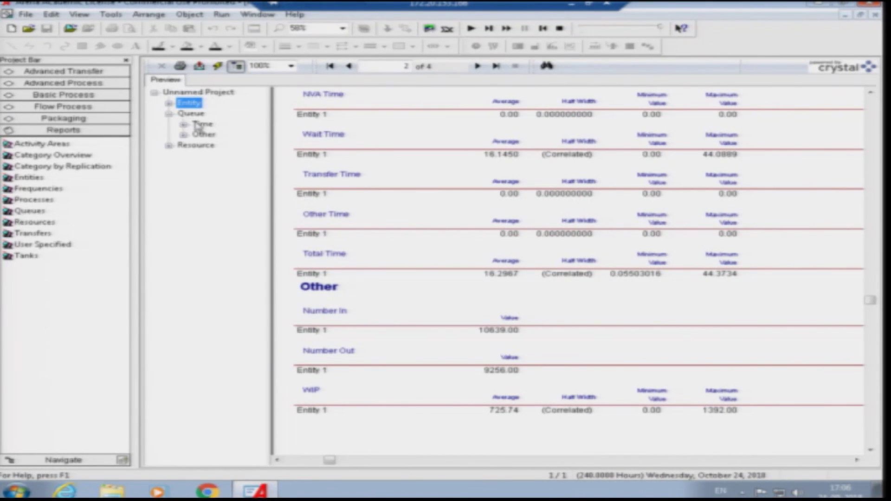
{"action": "left_click", "coordinate": [192, 114]}
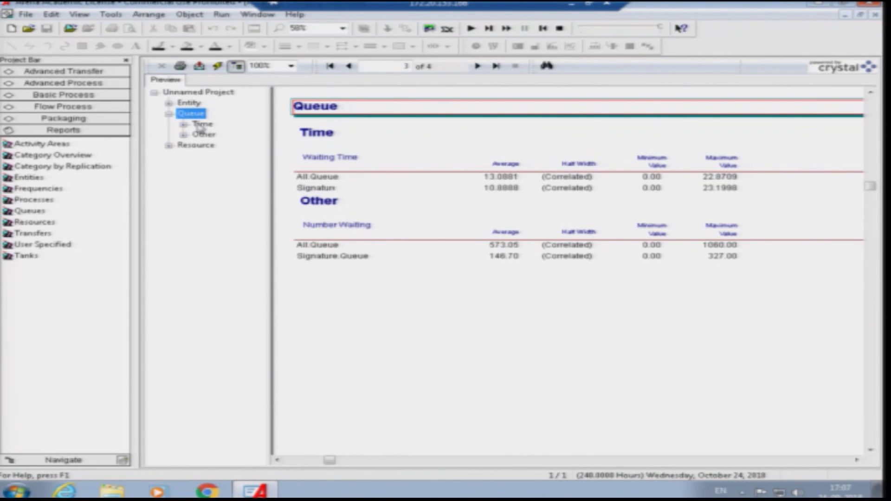
{"action": "left_click", "coordinate": [202, 149]}
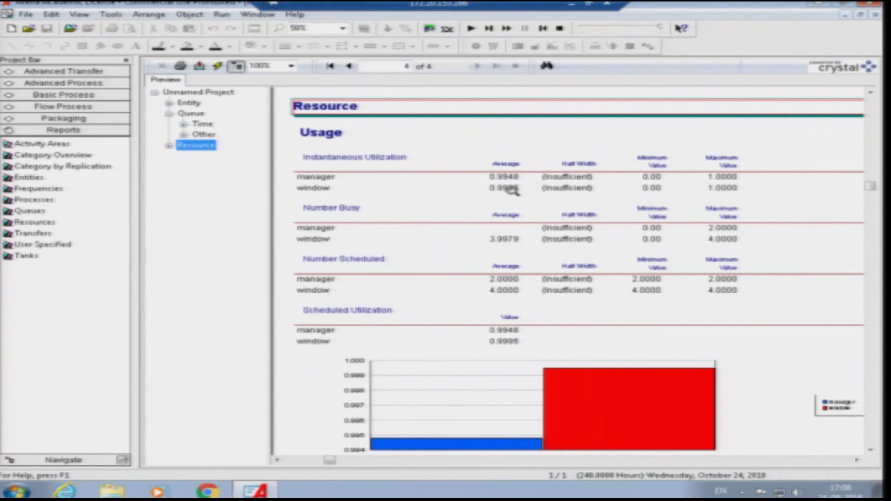
{"action": "left_click", "coordinate": [876, 16]}
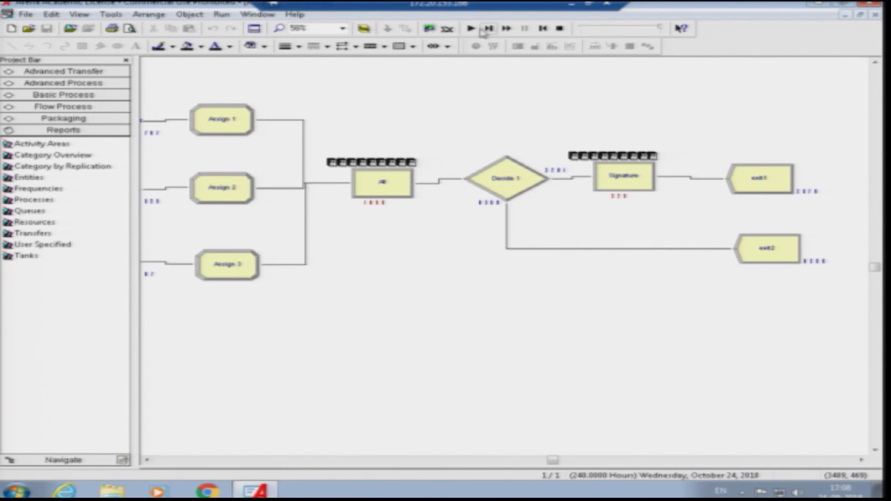
Step: End the run and set the resource capacities to 5 for window and 3 for manager
{"action": "left_click", "coordinate": [557, 29]}
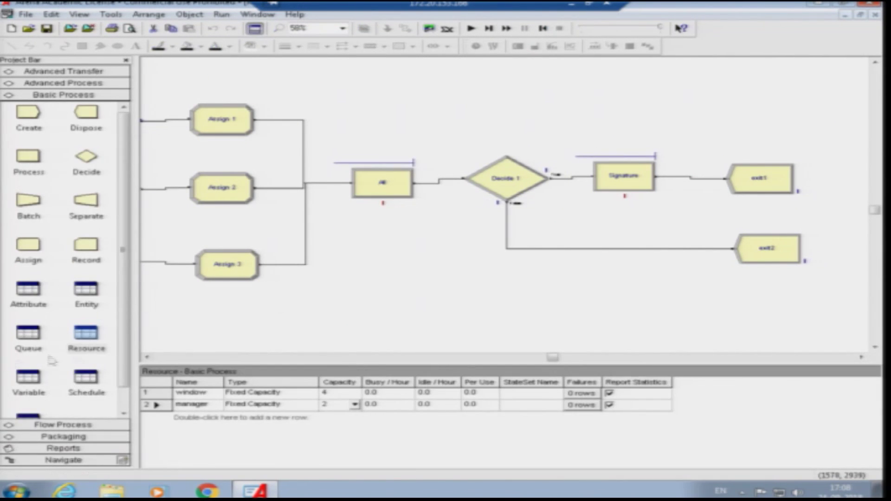
{"action": "left_click", "coordinate": [335, 393]}
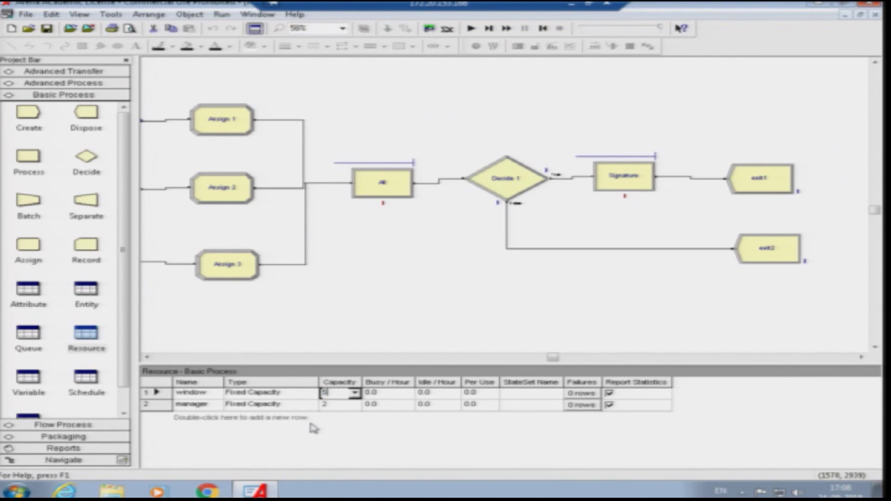
{"action": "left_click", "coordinate": [336, 407]}
{"action": "left_click", "coordinate": [334, 405]}
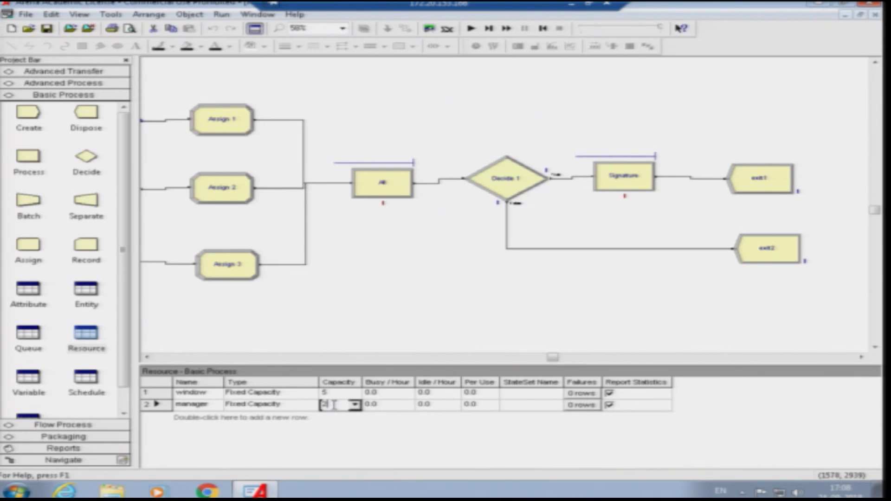
{"action": "type", "text": "1"}
{"action": "left_click", "coordinate": [385, 333]}
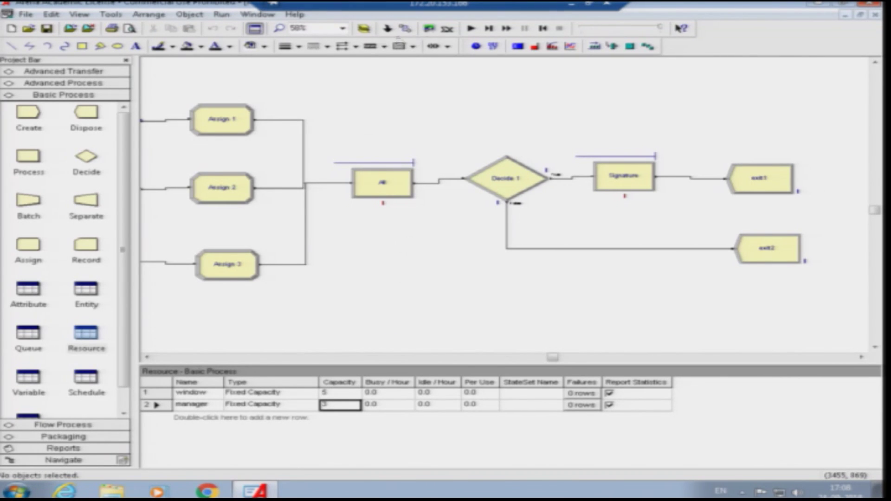
Step: Run the simulation with the new capacities and examine the Entity times, number in, number out and WIP in the results report
{"action": "left_click", "coordinate": [470, 28]}
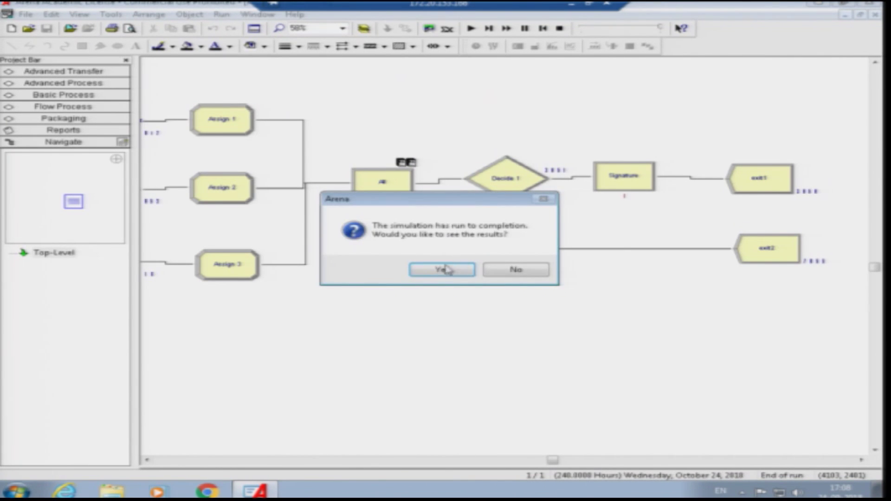
{"action": "left_click", "coordinate": [443, 270]}
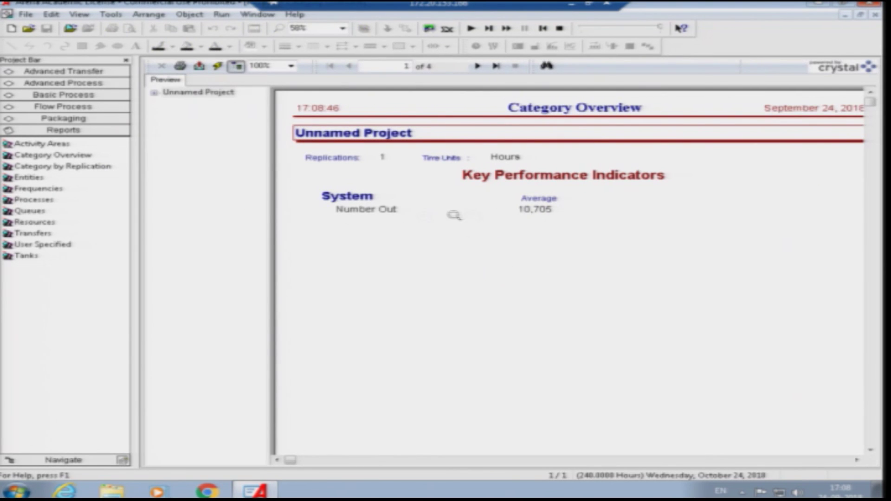
{"action": "left_click", "coordinate": [153, 96]}
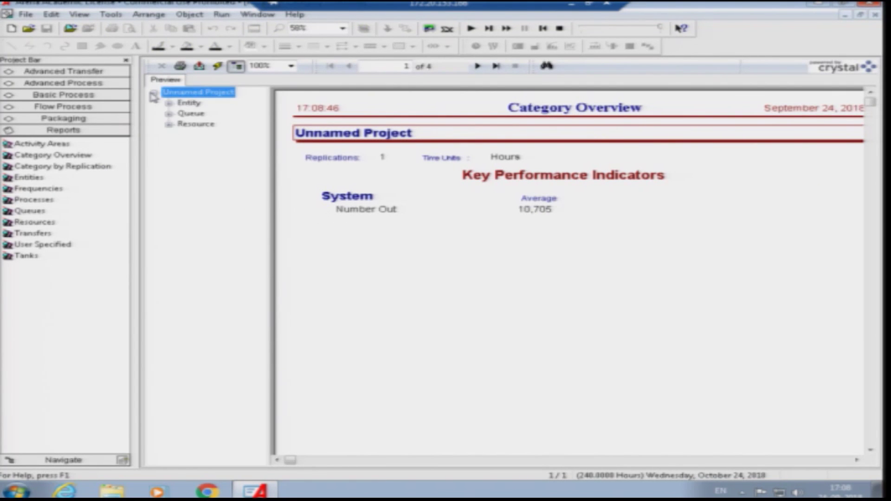
{"action": "left_click", "coordinate": [188, 104]}
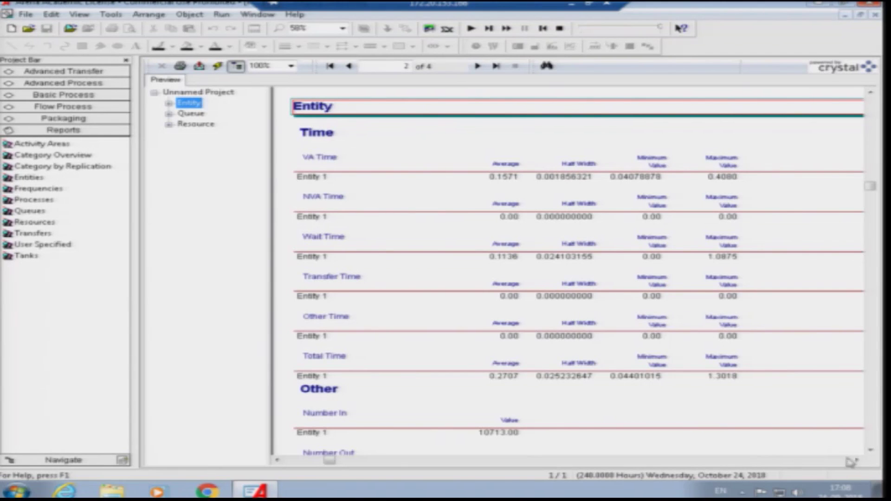
{"action": "left_click", "coordinate": [870, 449]}
{"action": "left_click", "coordinate": [871, 450]}
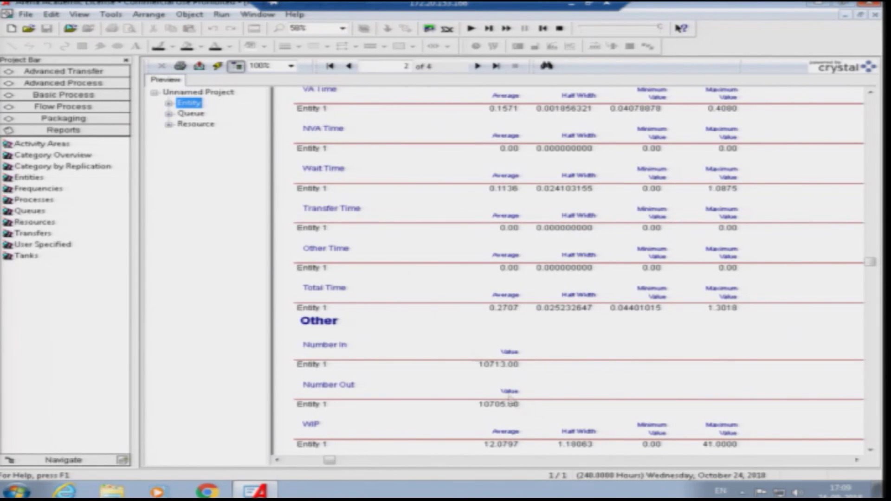
Step: Examine the waiting time and number waiting for the All and Signature queues in the report's Queue section
{"action": "left_click", "coordinate": [188, 113]}
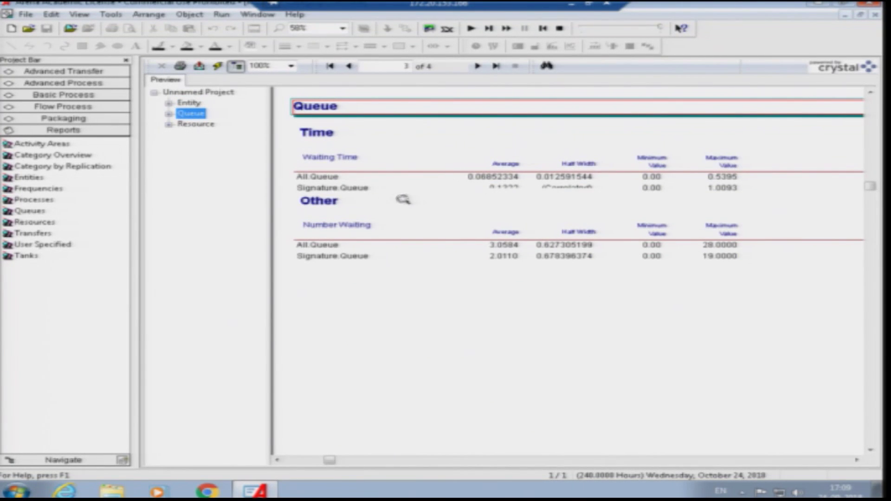
{"action": "left_click", "coordinate": [536, 189]}
{"action": "left_click", "coordinate": [580, 208]}
{"action": "left_click", "coordinate": [513, 188]}
{"action": "left_click", "coordinate": [514, 210]}
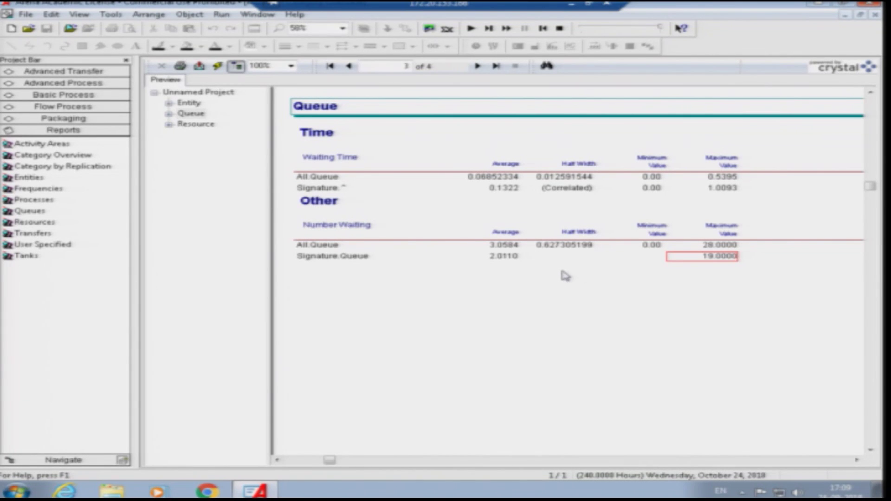
Step: Review the manager and window usage in the Resource section, revisit the Entity section, and close the report
{"action": "left_click", "coordinate": [184, 125]}
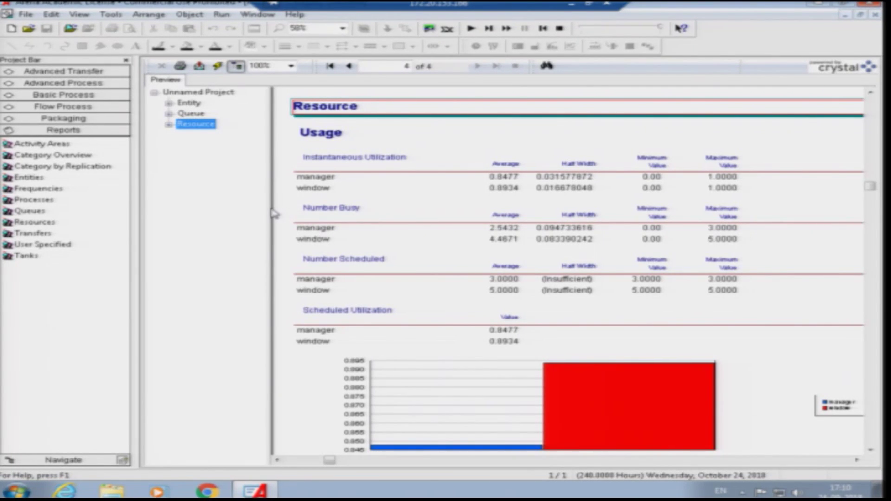
{"action": "left_click", "coordinate": [195, 114]}
{"action": "left_click", "coordinate": [193, 104]}
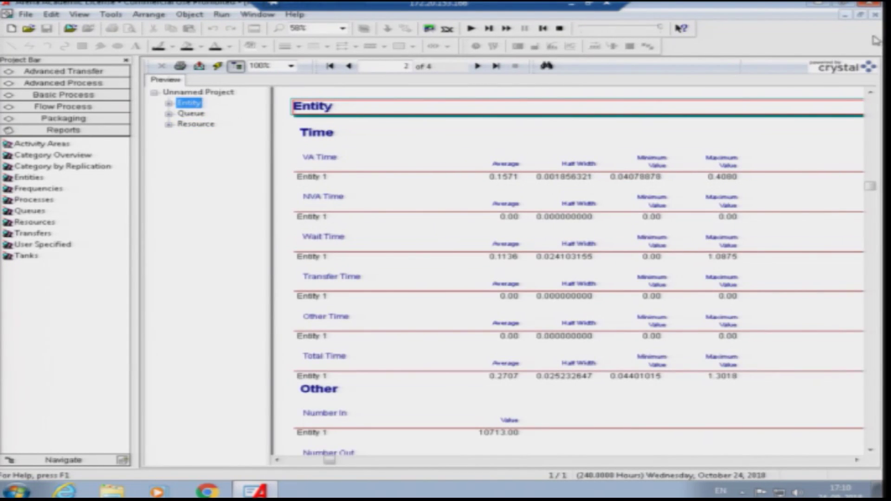
{"action": "left_click", "coordinate": [876, 15]}
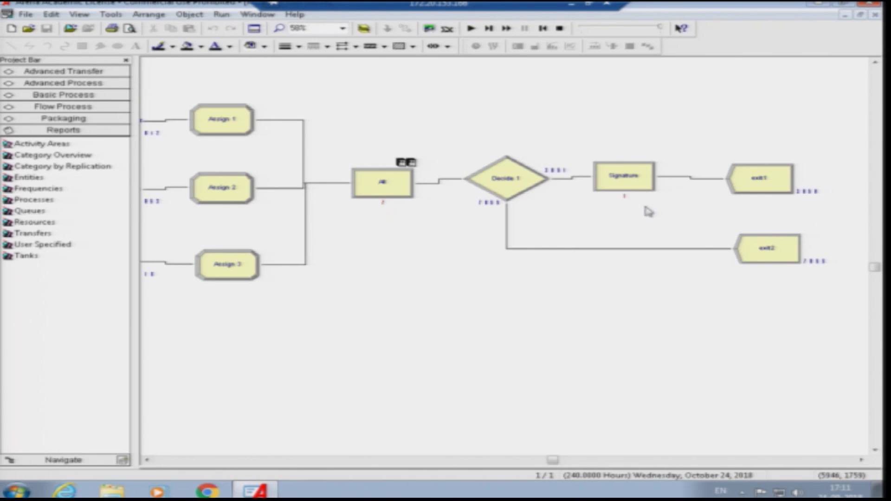
Step: Inspect the model after the run and read the entity counts at the three customer Create modules at 300% zoom
{"action": "scroll", "coordinate": [553, 461], "scroll_direction": "left", "scroll_amount": 1}
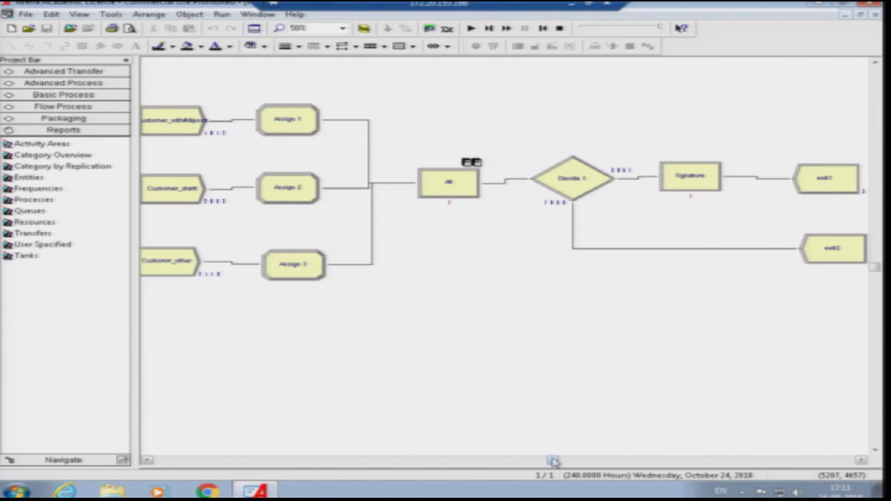
{"action": "left_click_drag", "start_coordinate": [552, 460], "coordinate": [527, 460]}
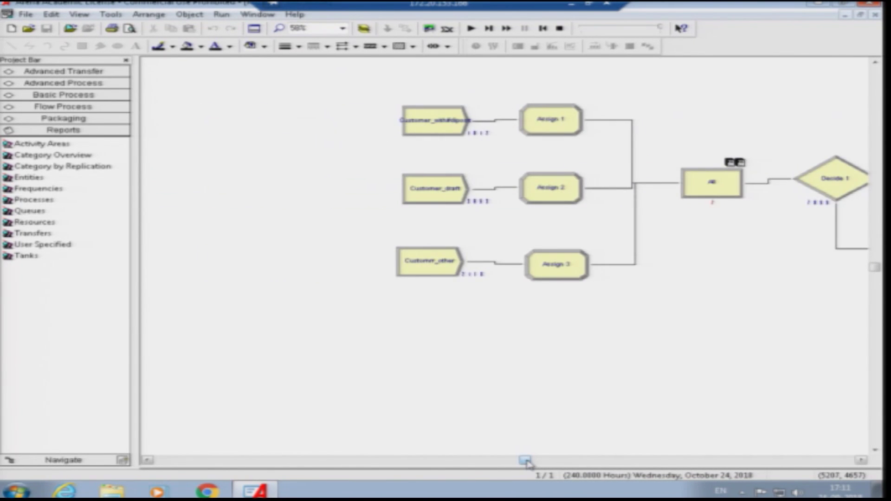
{"action": "left_click", "coordinate": [561, 462]}
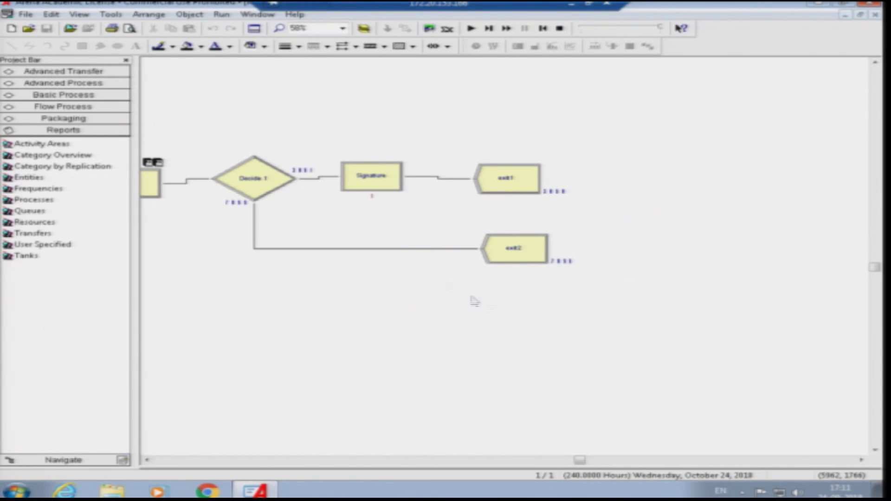
{"action": "left_click_drag", "start_coordinate": [582, 461], "coordinate": [542, 460]}
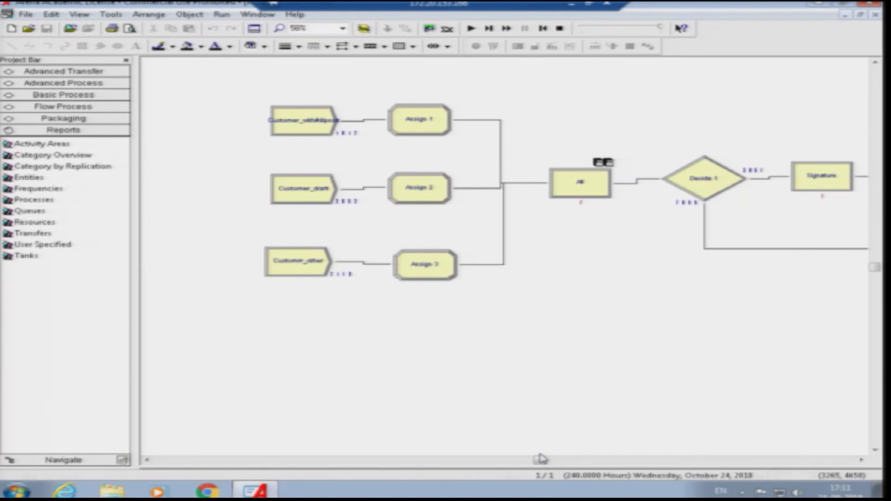
{"action": "left_click", "coordinate": [343, 28]}
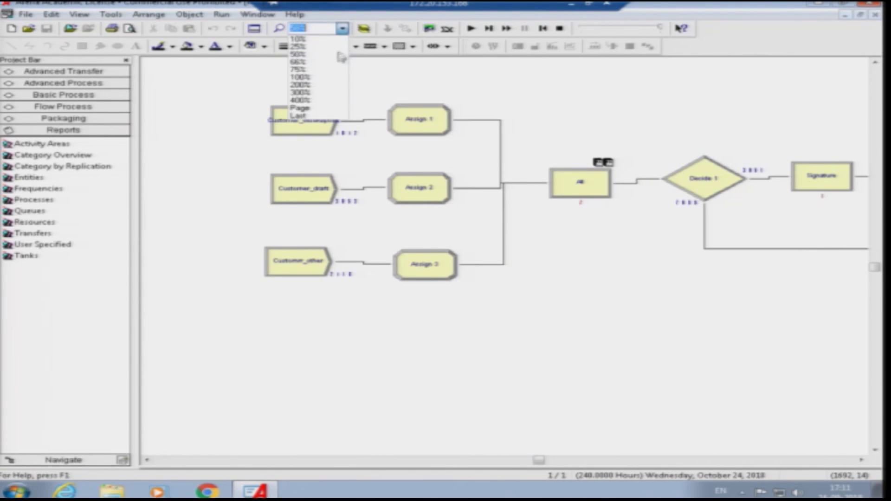
{"action": "left_click", "coordinate": [308, 93]}
{"action": "mouse_move", "coordinate": [532, 460]}
{"action": "left_mouse_down"}
{"action": "mouse_move", "coordinate": [477, 459]}
{"action": "mouse_move", "coordinate": [521, 458]}
{"action": "left_mouse_up"}
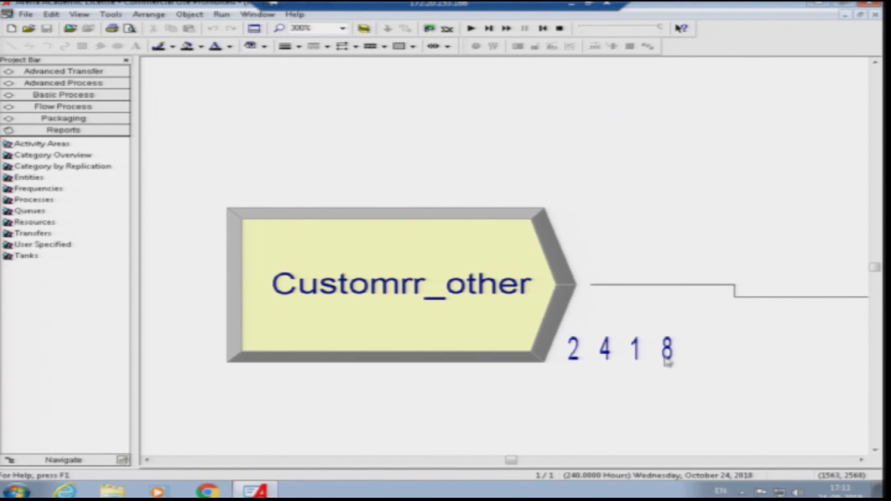
{"action": "scroll", "coordinate": [598, 310], "scroll_direction": "up", "scroll_amount": 2}
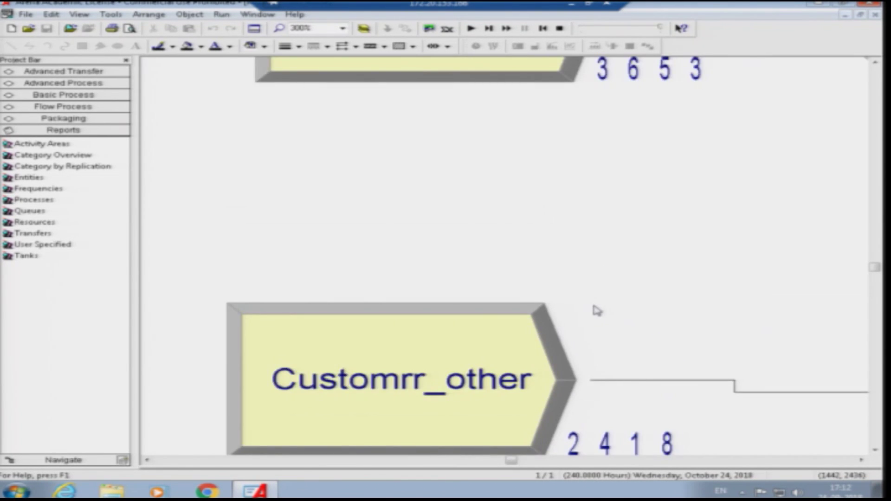
{"action": "scroll", "coordinate": [599, 309], "scroll_direction": "up", "scroll_amount": 6}
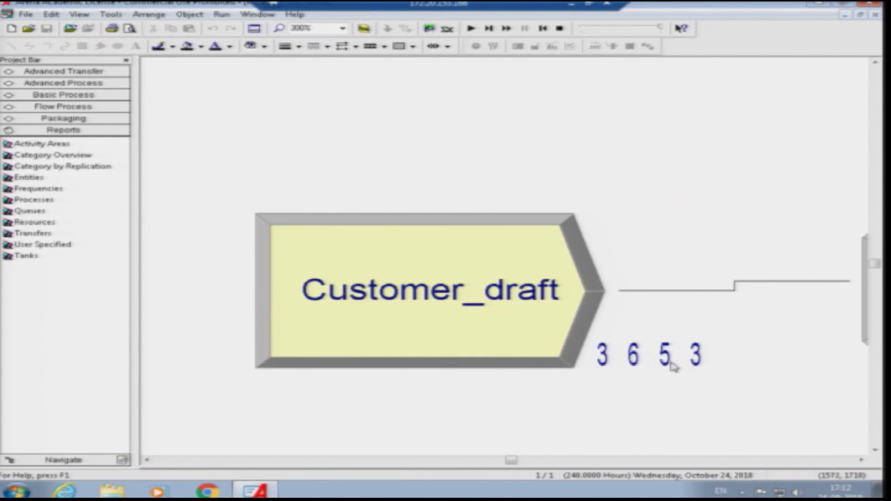
{"action": "scroll", "coordinate": [671, 366], "scroll_direction": "up", "scroll_amount": 9}
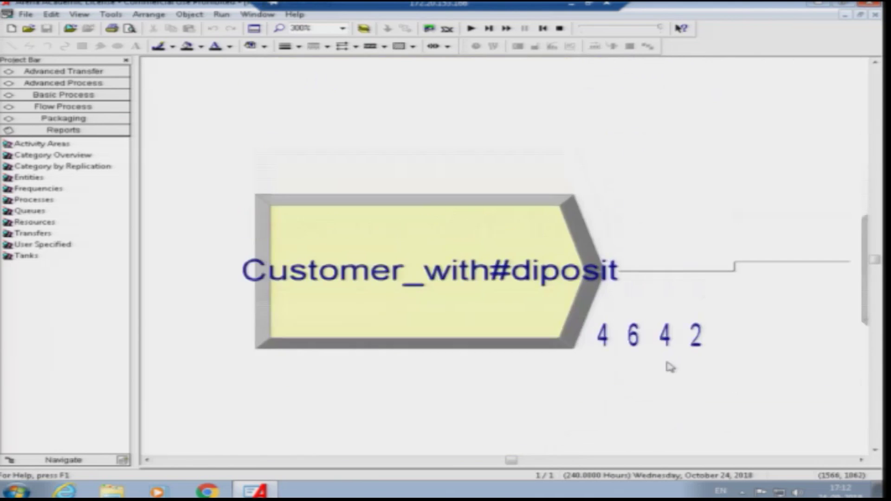
{"action": "scroll", "coordinate": [640, 370], "scroll_direction": "down", "scroll_amount": 2}
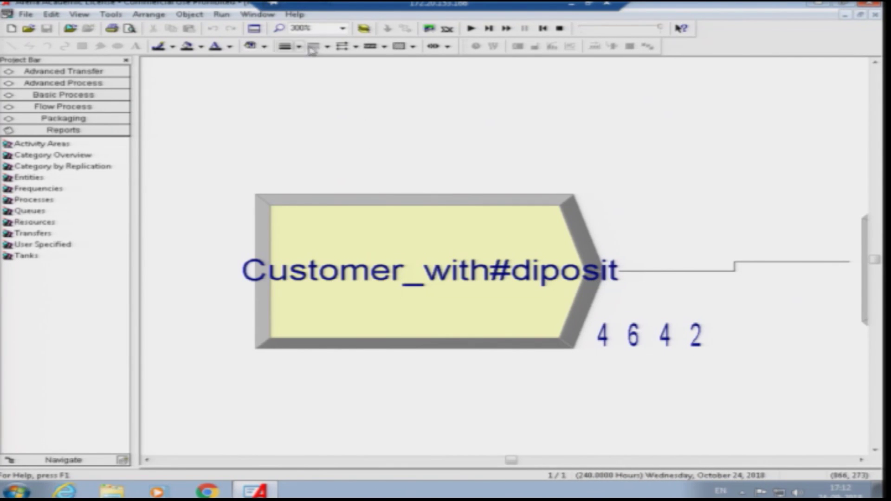
Step: Check the entity counts at the exit1 and exit2 Dispose modules at 200% zoom
{"action": "left_click", "coordinate": [342, 28]}
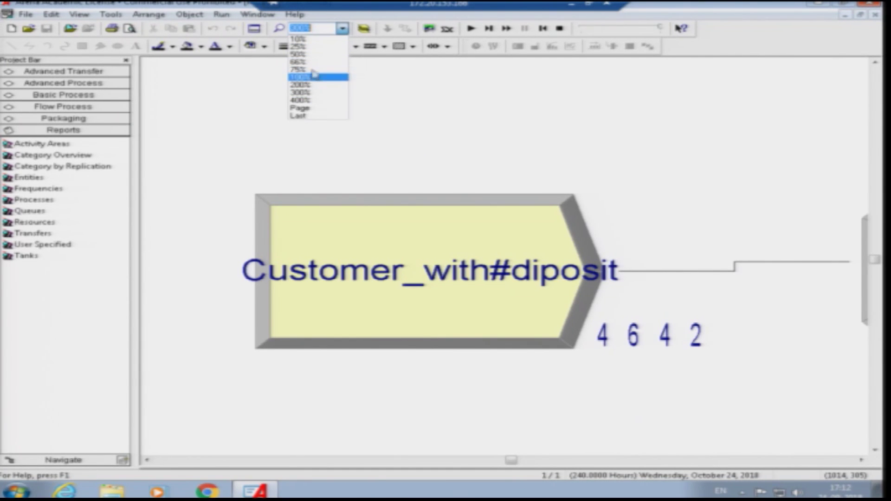
{"action": "left_click", "coordinate": [314, 54]}
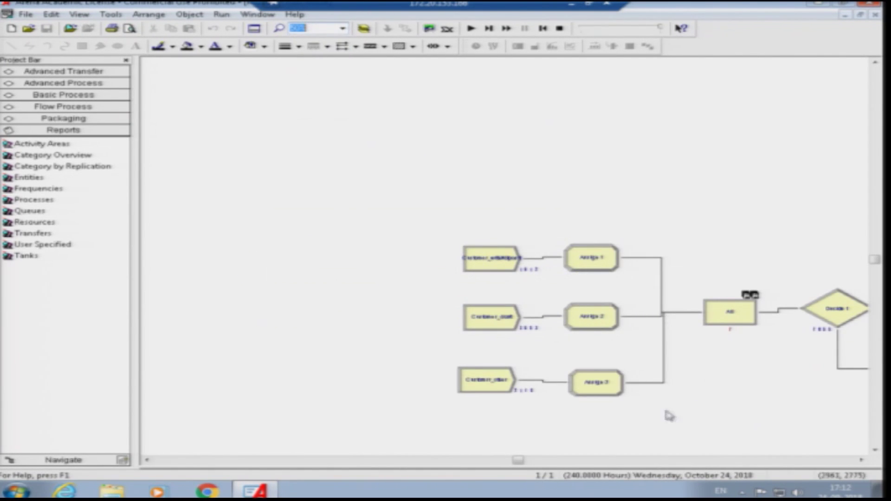
{"action": "left_click", "coordinate": [860, 461]}
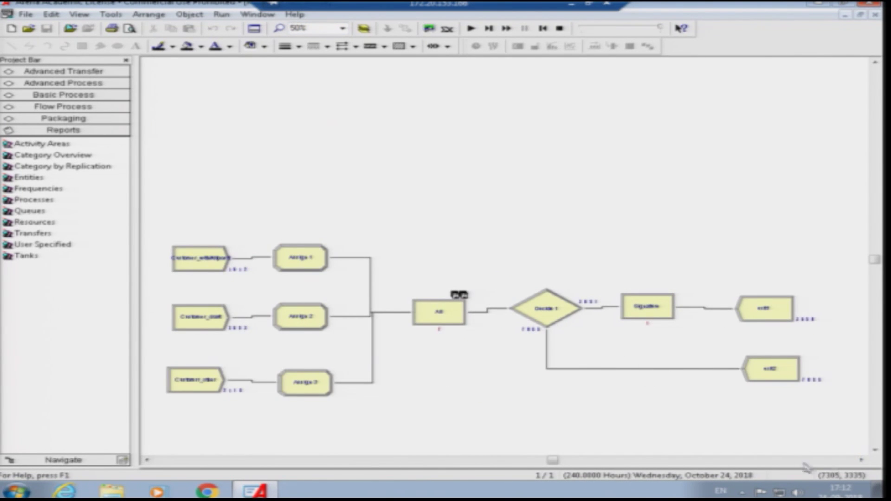
{"action": "left_click", "coordinate": [861, 460]}
{"action": "left_click", "coordinate": [861, 460]}
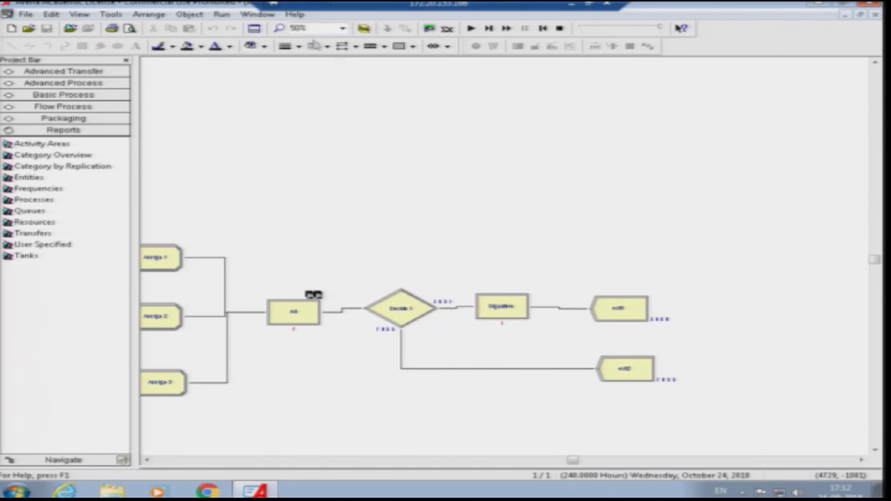
{"action": "left_click", "coordinate": [345, 32]}
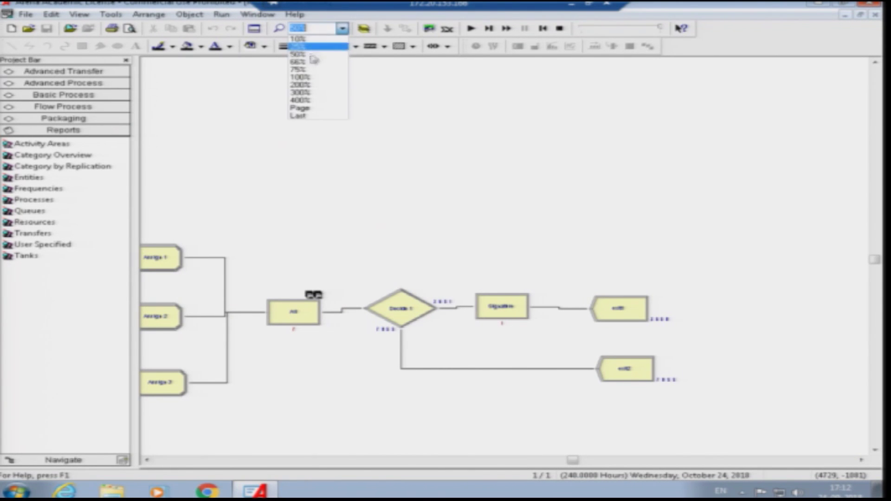
{"action": "left_click", "coordinate": [307, 84]}
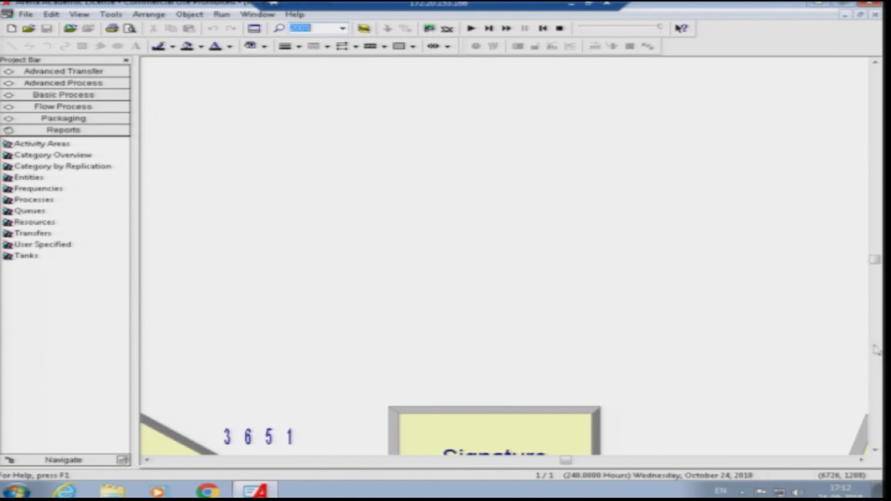
{"action": "left_click", "coordinate": [875, 260]}
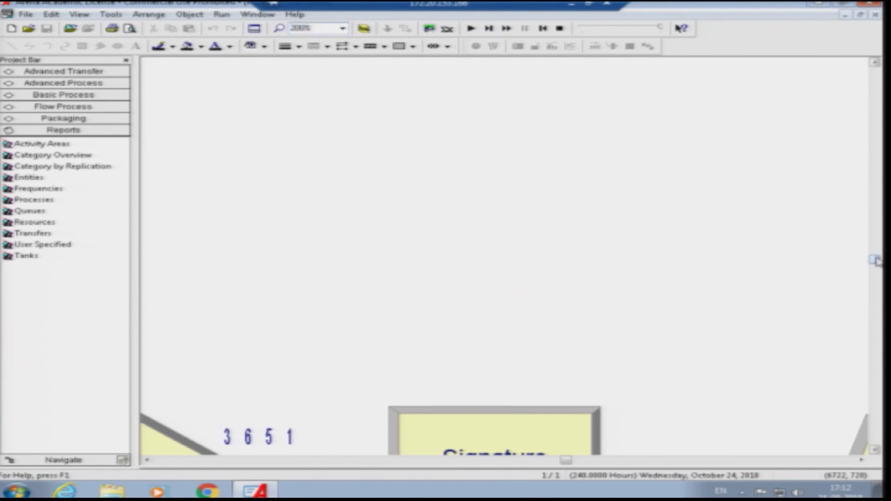
{"action": "left_click", "coordinate": [875, 335]}
{"action": "mouse_move", "coordinate": [566, 461]}
{"action": "left_mouse_down"}
{"action": "mouse_move", "coordinate": [603, 463]}
{"action": "mouse_move", "coordinate": [564, 461]}
{"action": "mouse_move", "coordinate": [577, 461]}
{"action": "left_mouse_up"}
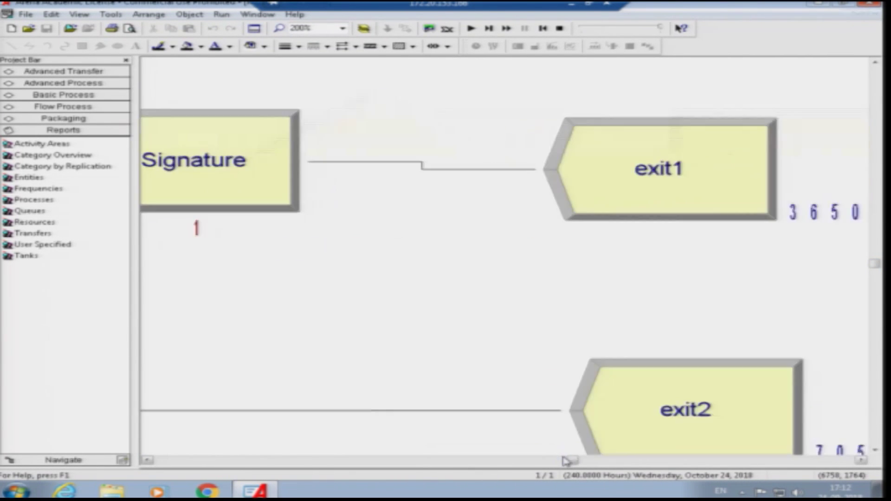
{"action": "left_click", "coordinate": [860, 460]}
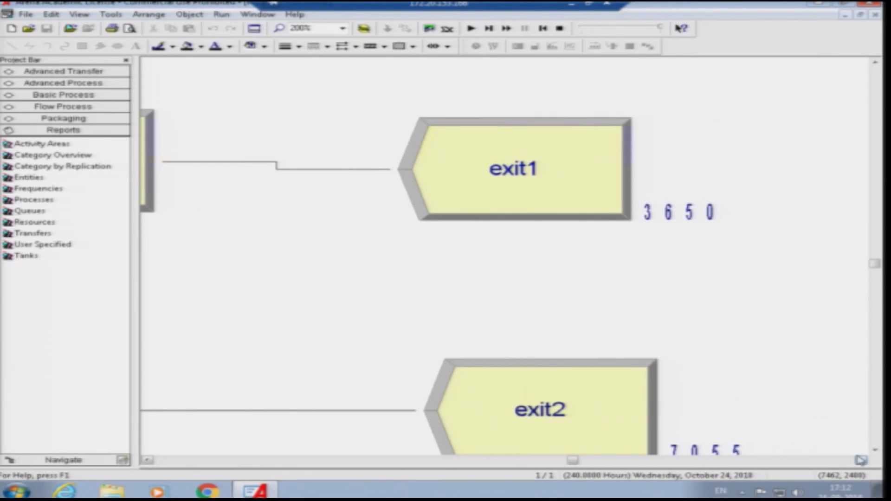
Step: Compare the entity counts on the two branches of the Decide 1 module, and end the run
{"action": "left_click", "coordinate": [147, 460]}
{"action": "left_click_drag", "start_coordinate": [149, 461], "coordinate": [149, 462]}
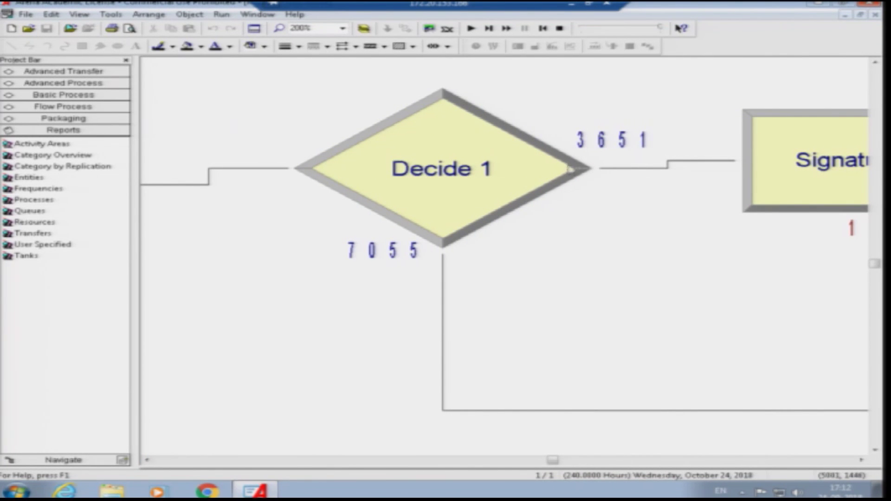
{"action": "mouse_move", "coordinate": [638, 153]}
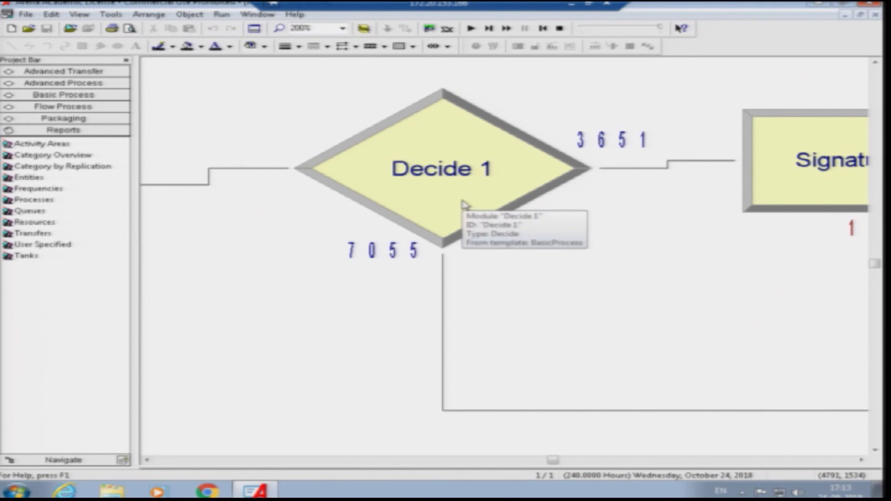
{"action": "left_click", "coordinate": [675, 341]}
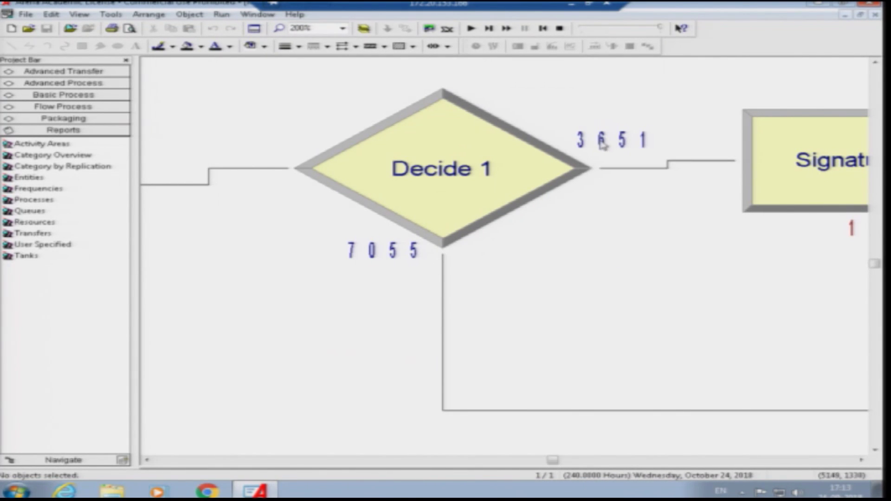
{"action": "left_click", "coordinate": [560, 28]}
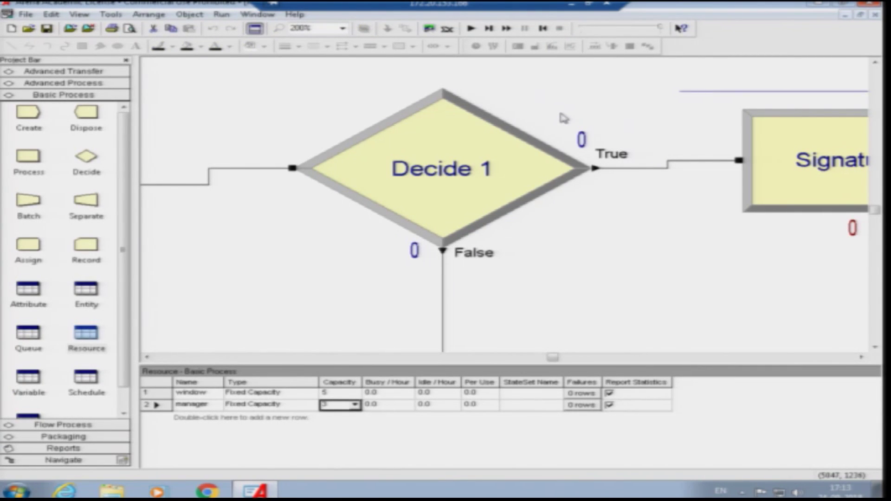